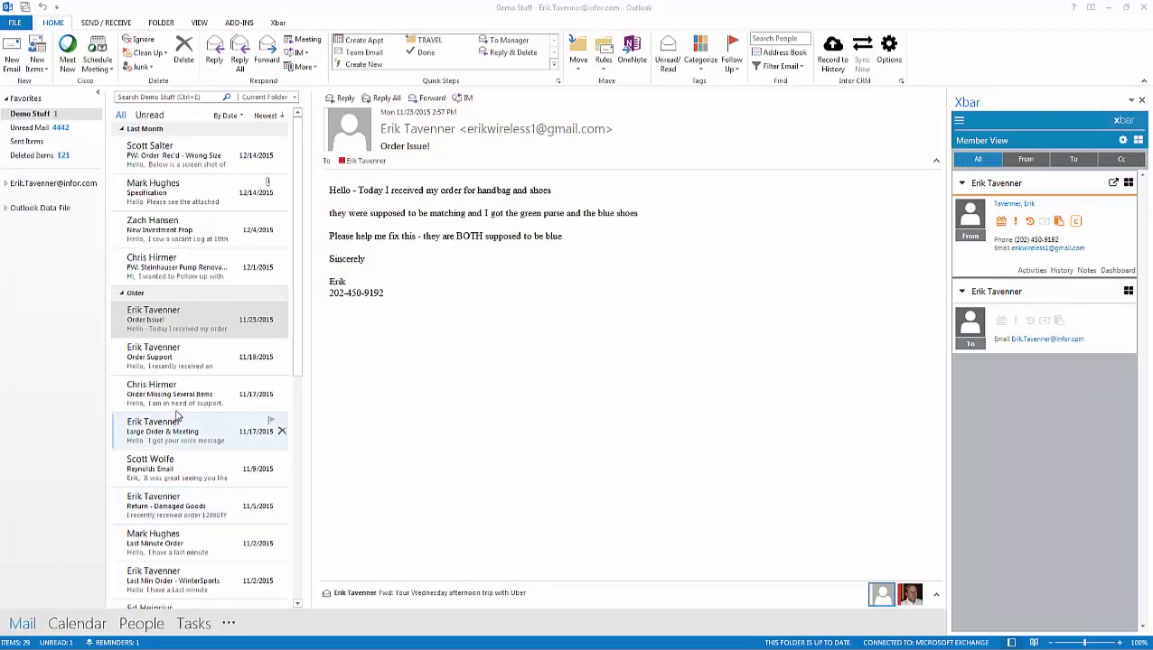
Open the Order Support email and review the contact's Activities and History in Xbar.
left_click(187, 358)
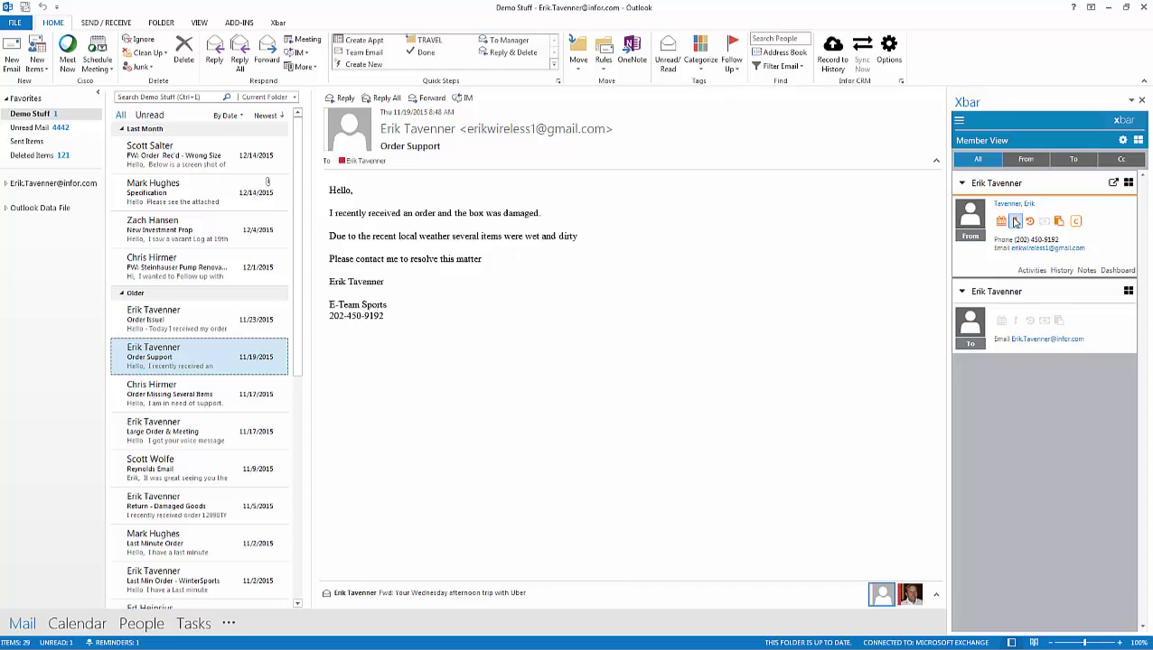
left_click(1031, 270)
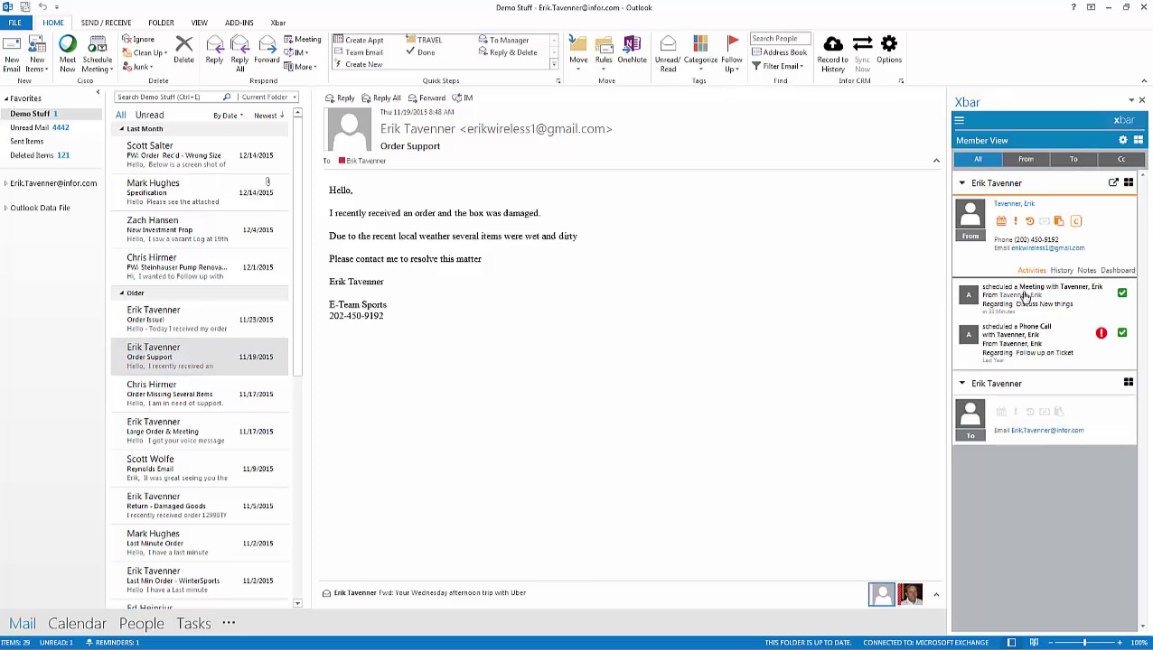
left_click(1061, 273)
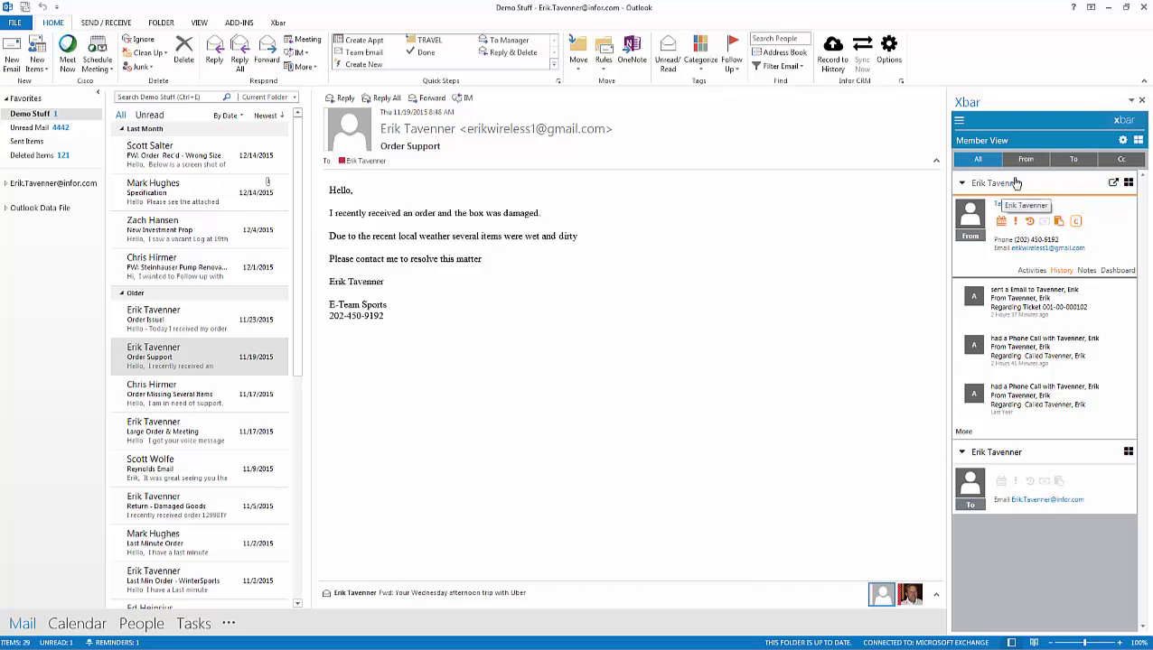
Start a new phone call for the contact with the email body as its notes.
left_click(1128, 183)
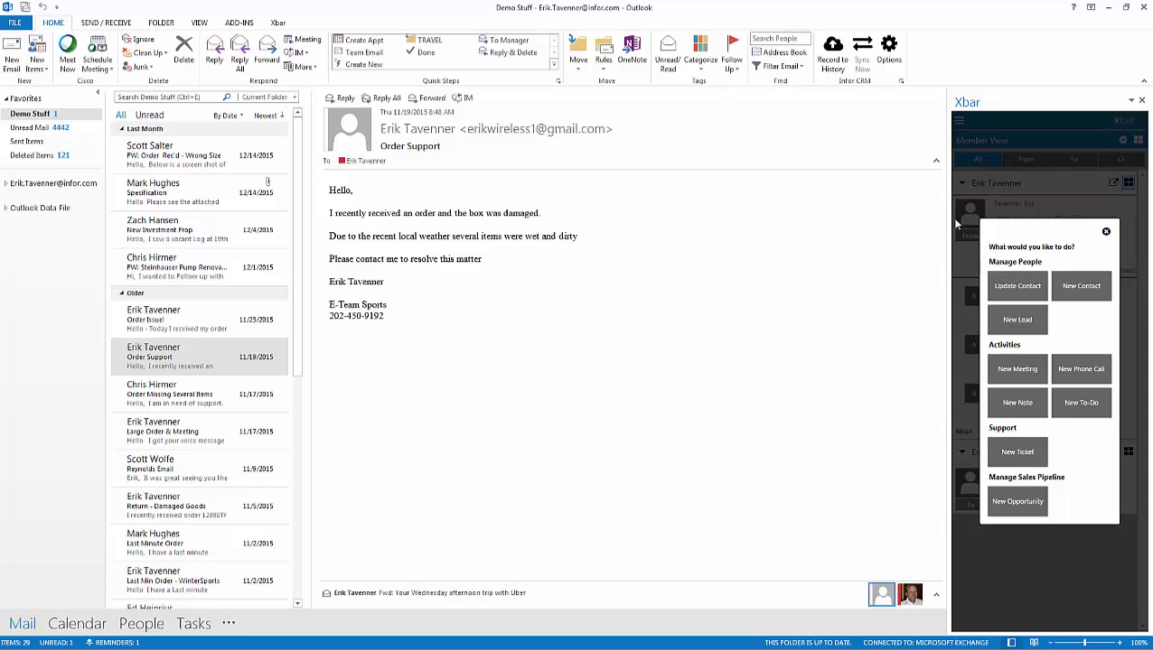
left_click(1075, 370)
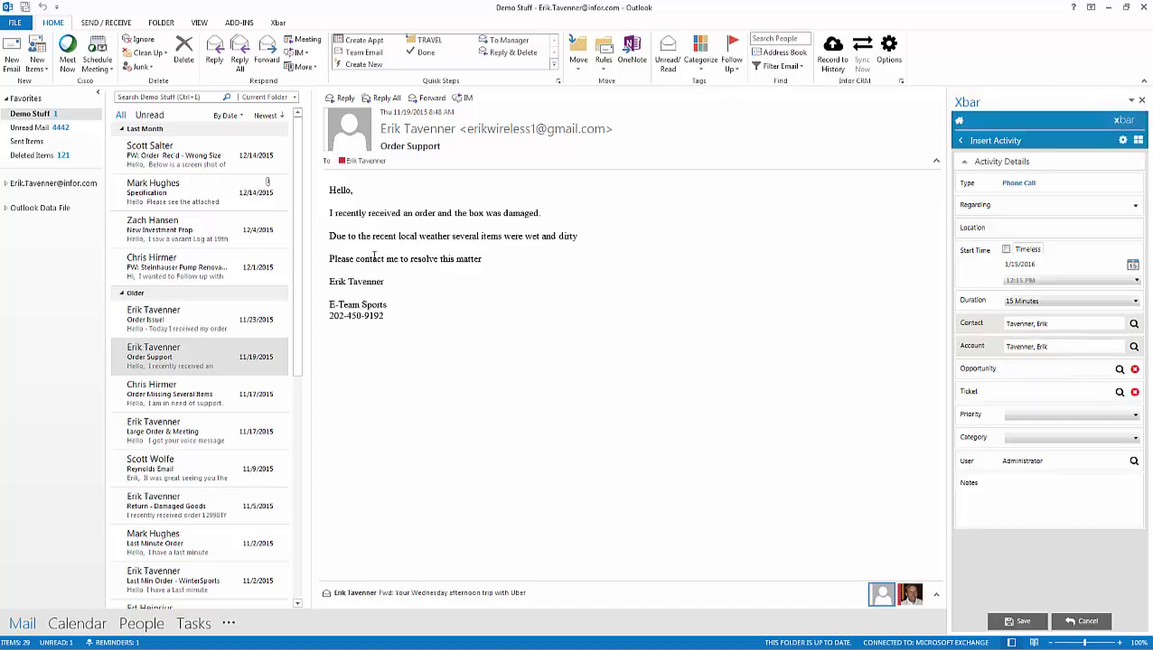
left_click_drag(329, 213, 541, 280)
left_click_drag(483, 247, 1021, 504)
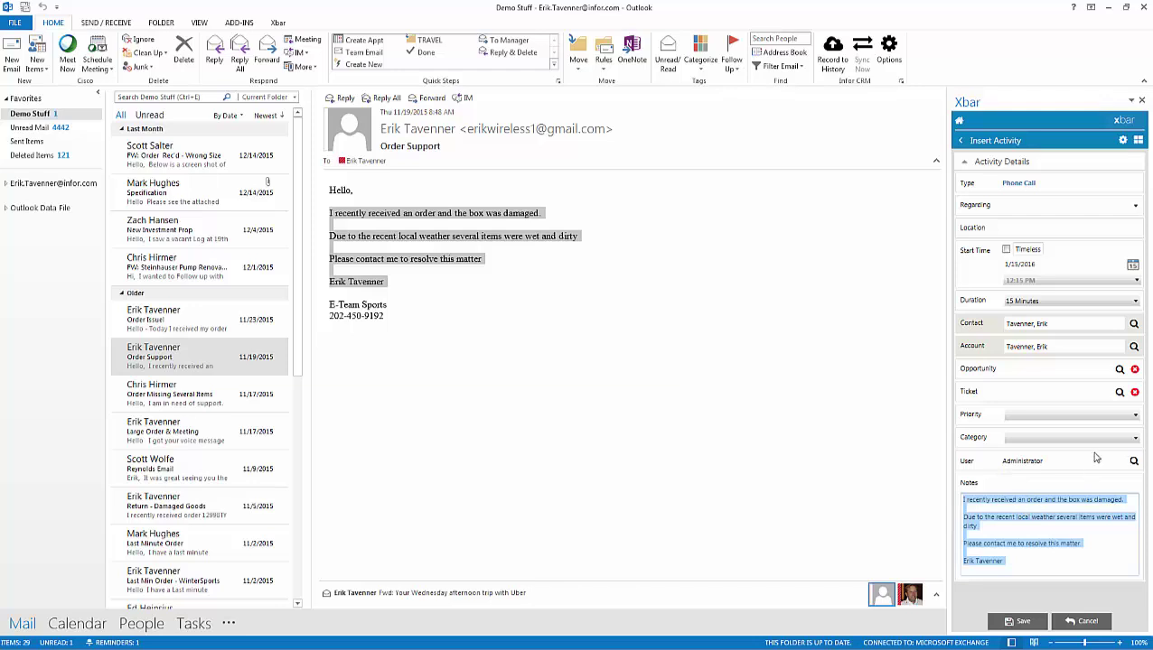
Set Regarding to 'Follow up - next step', assign another user, and save the call.
left_click(1026, 206)
left_click(1135, 206)
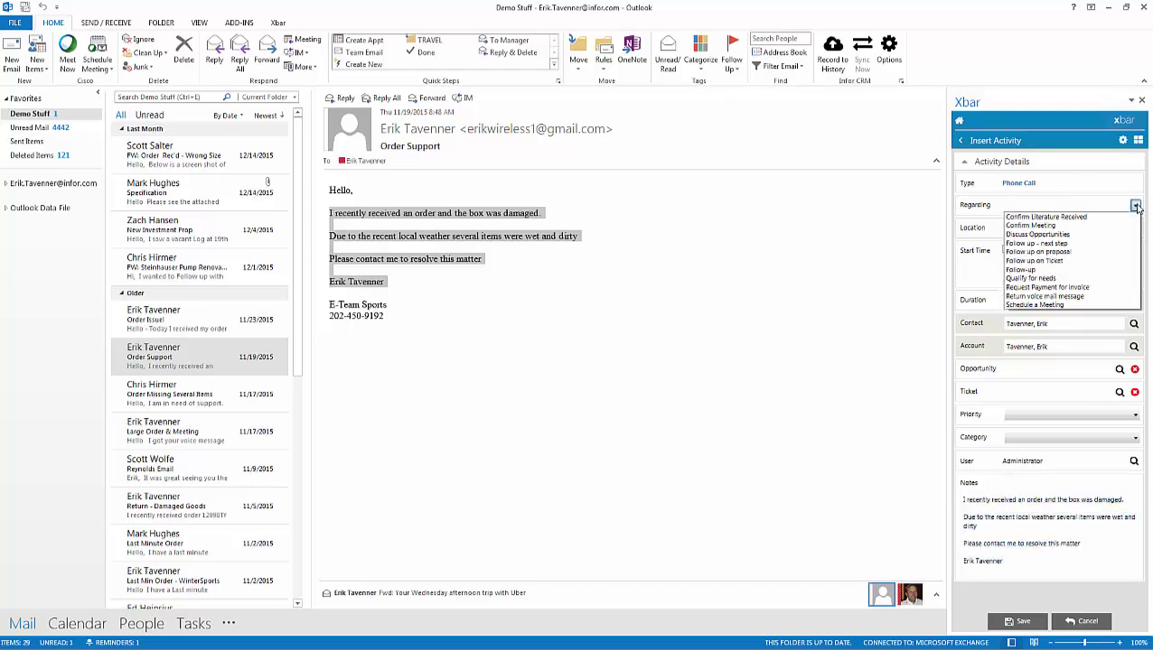
left_click(1067, 246)
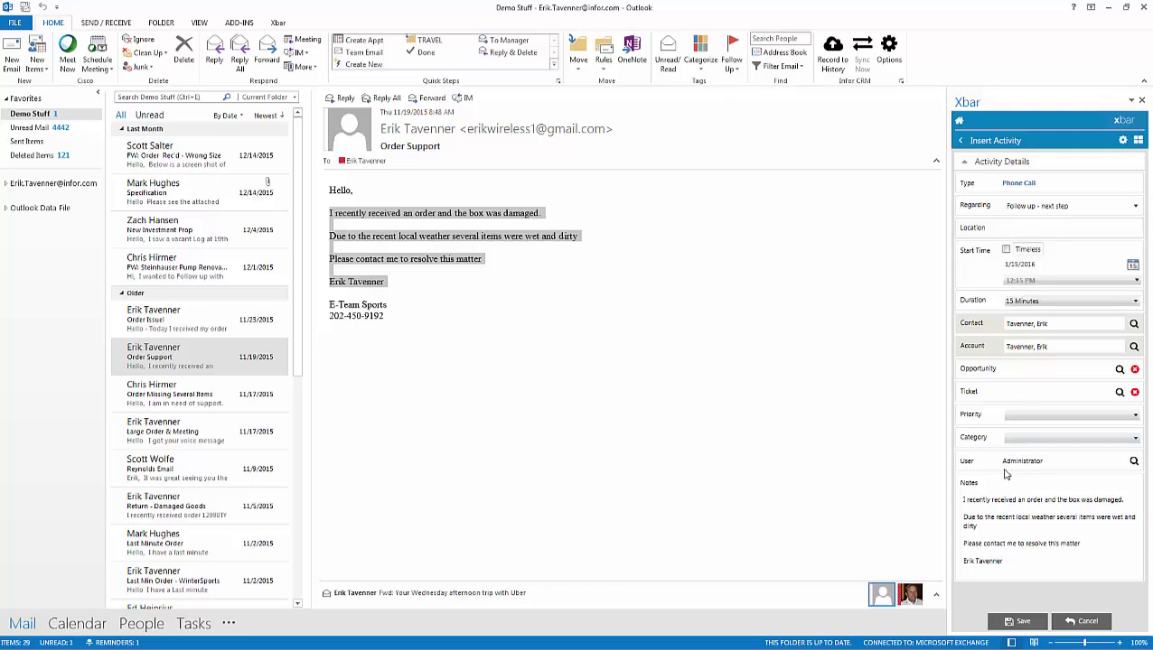
left_click(1131, 461)
left_click(992, 413)
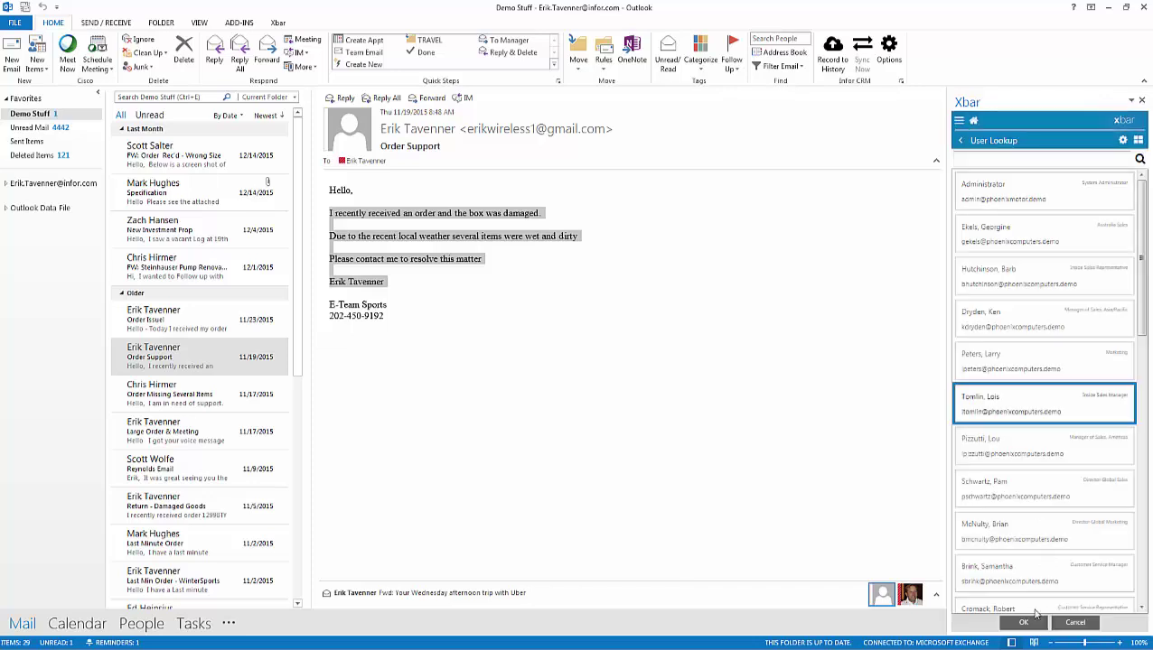
left_click(1023, 623)
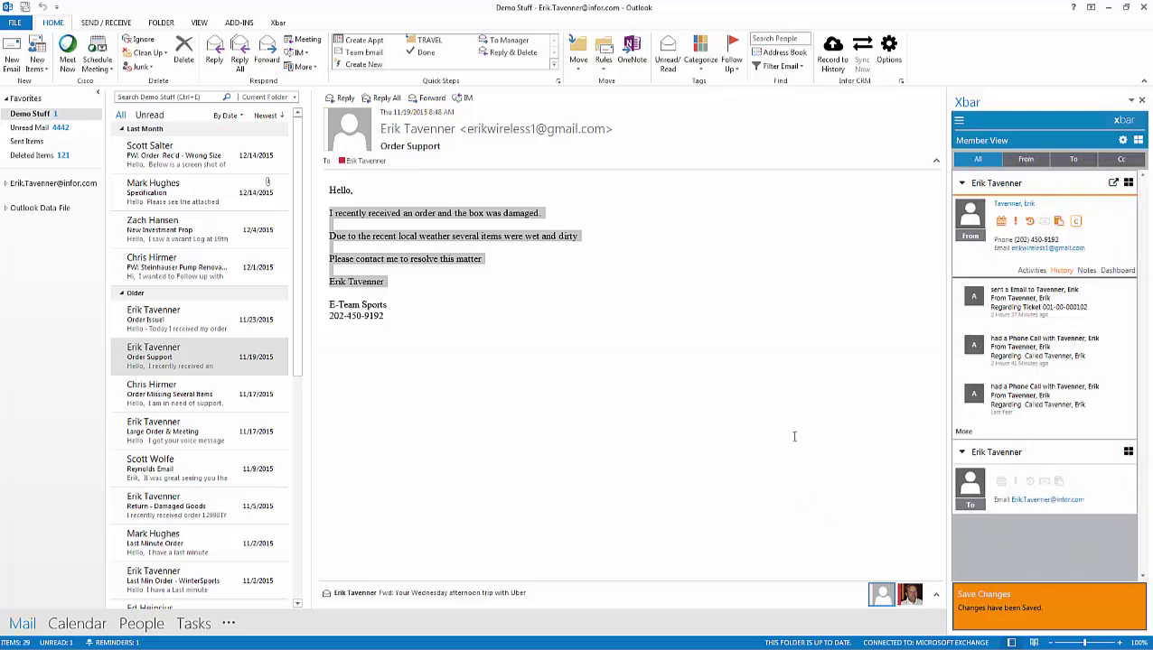
Show the contact's Xbar Activities list again and widen the side panel.
left_click(1030, 271)
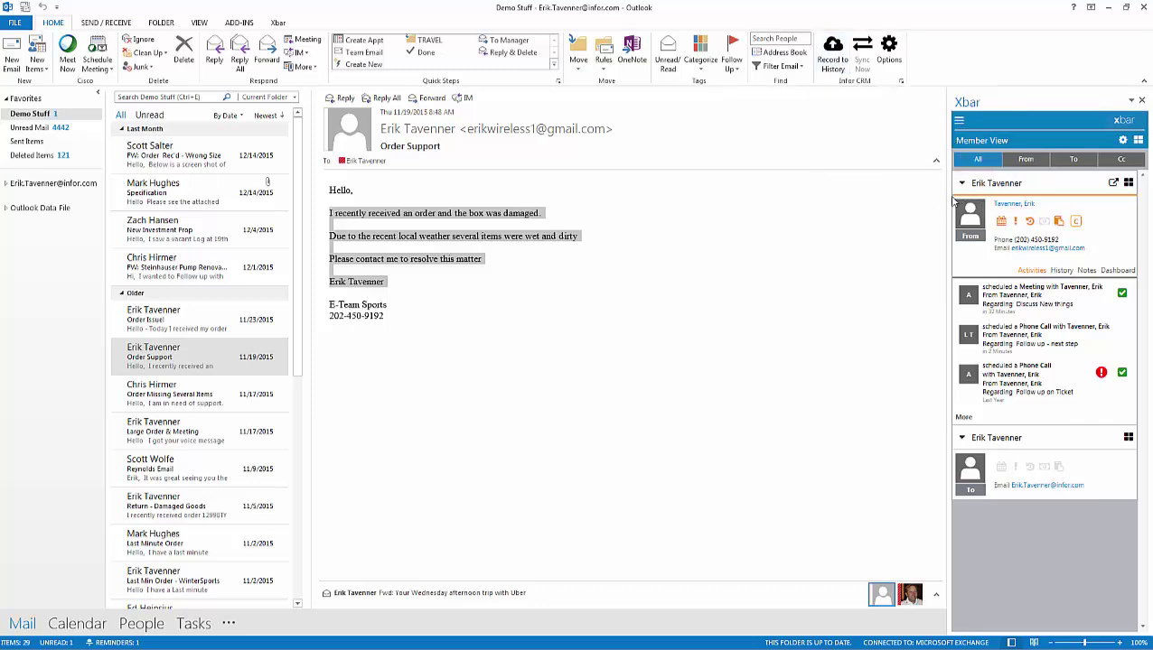
left_click_drag(949, 196, 926, 196)
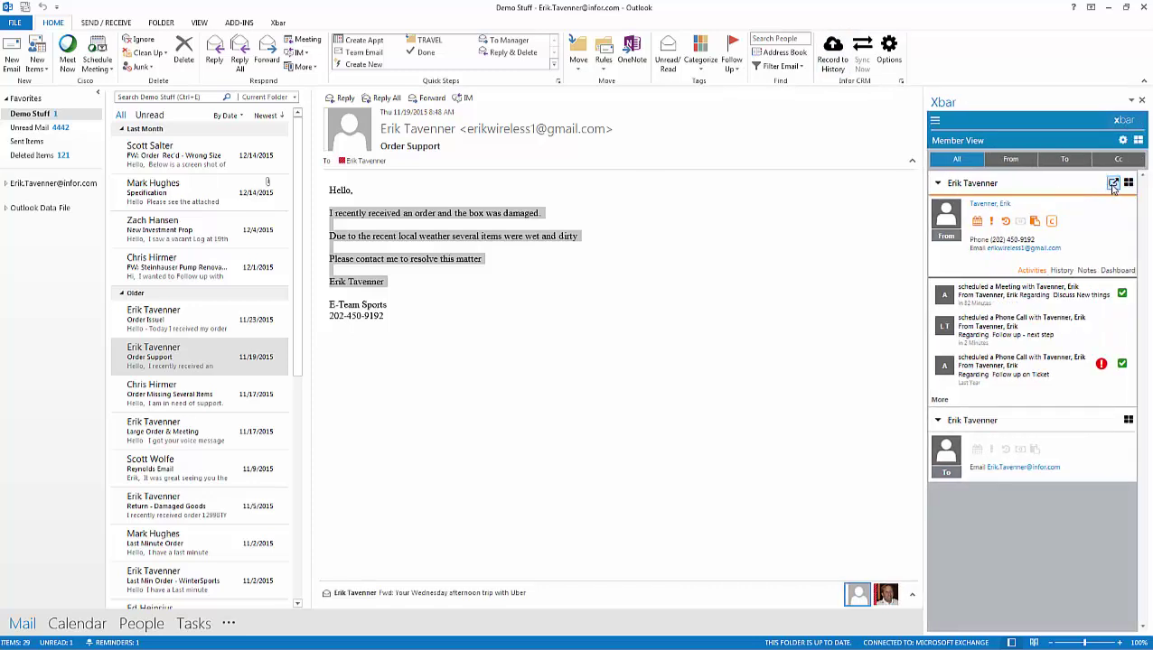
Open the contact in Infor CRM and view the follow-up call's notes under Activities.
left_click(1113, 184)
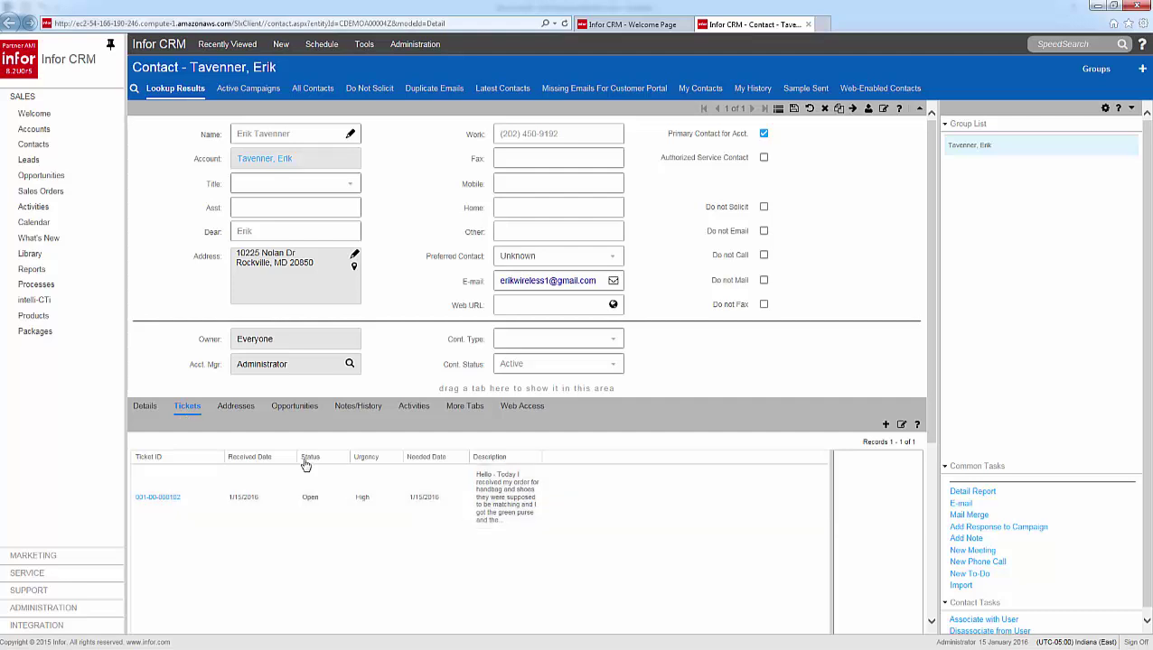
left_click(415, 408)
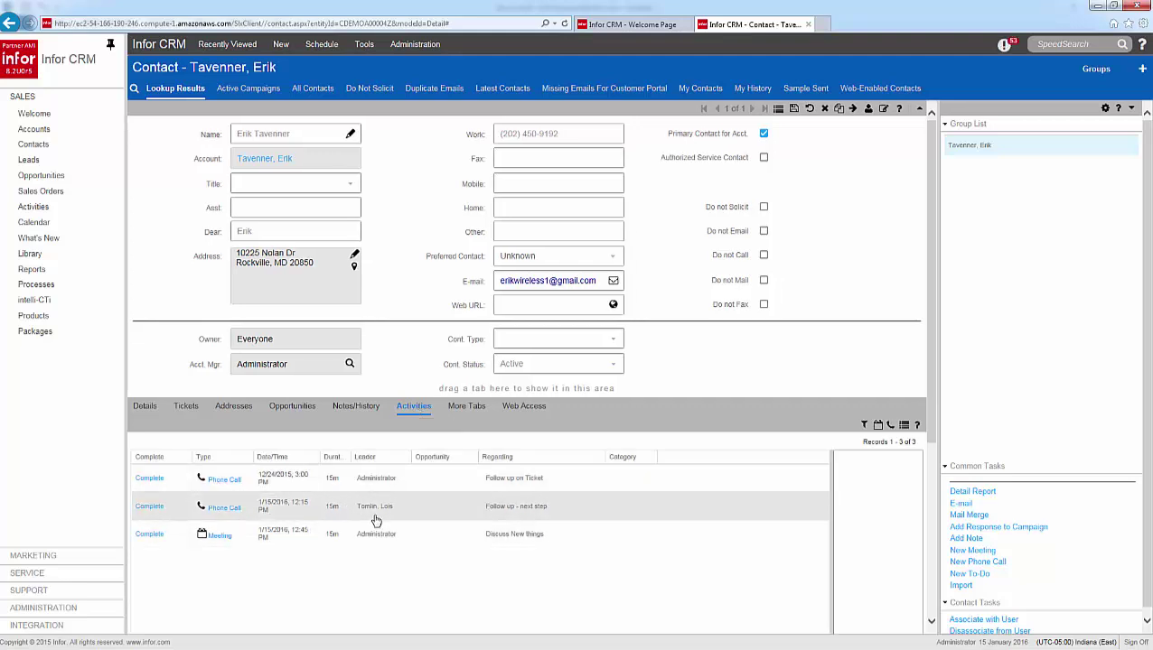
left_click(597, 506)
scroll(620, 510, "down", 3)
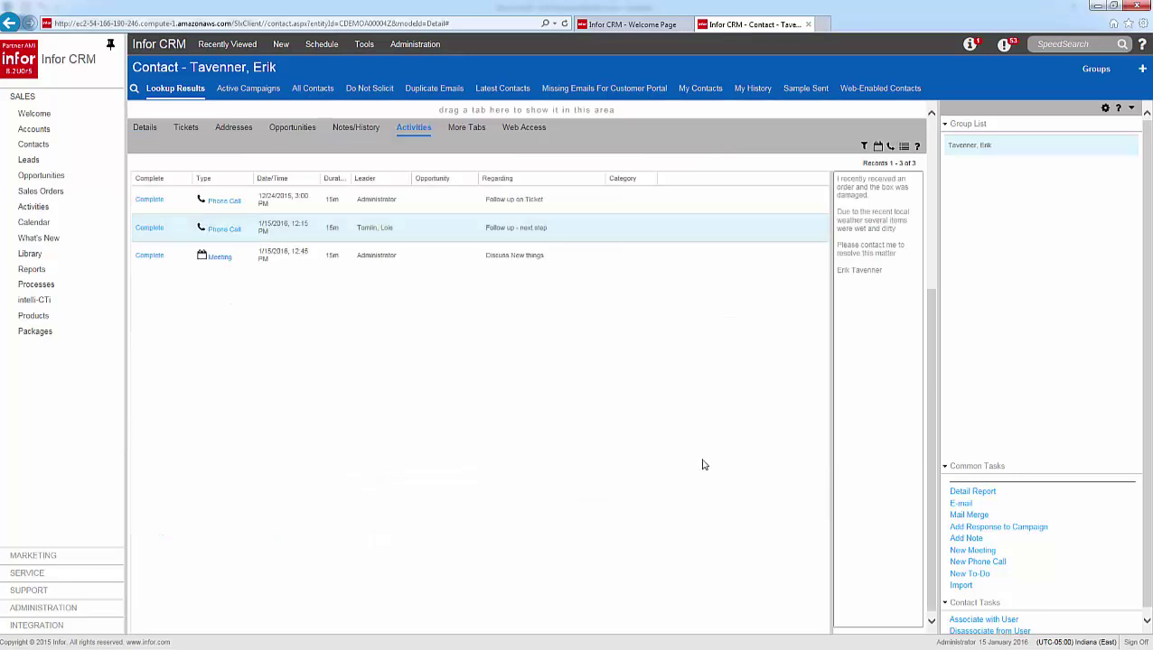
left_click_drag(829, 333, 759, 330)
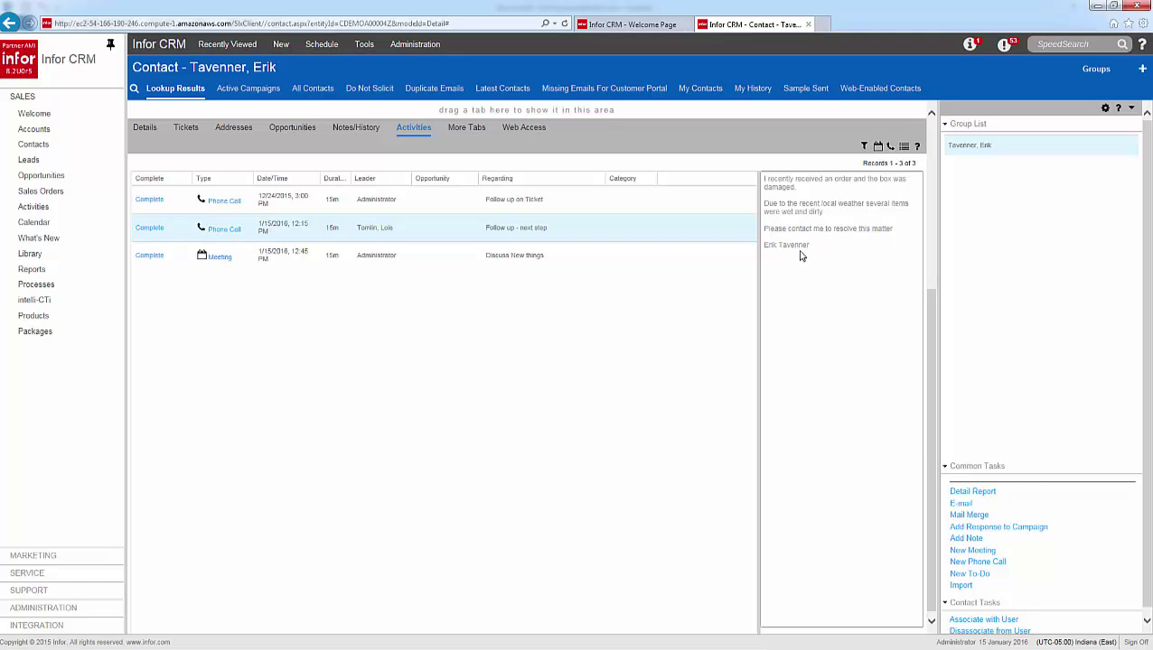
scroll(442, 405, "up", 3)
left_click_drag(422, 410, 222, 411)
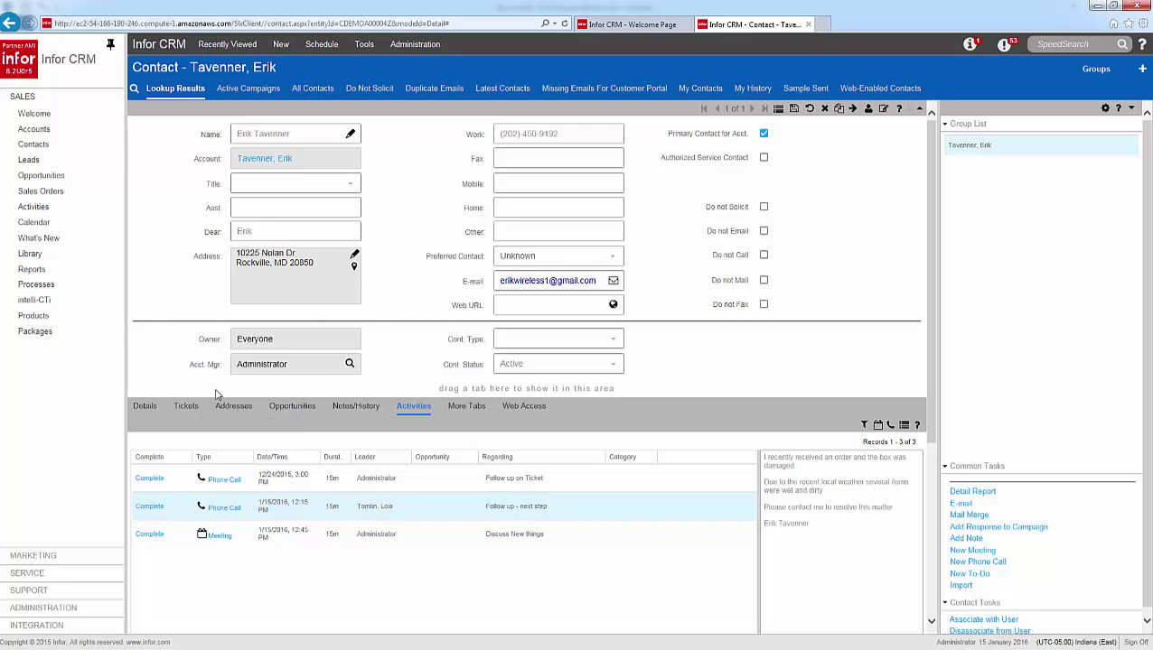
Browse several other contacts from the All Contacts group list.
left_click(316, 91)
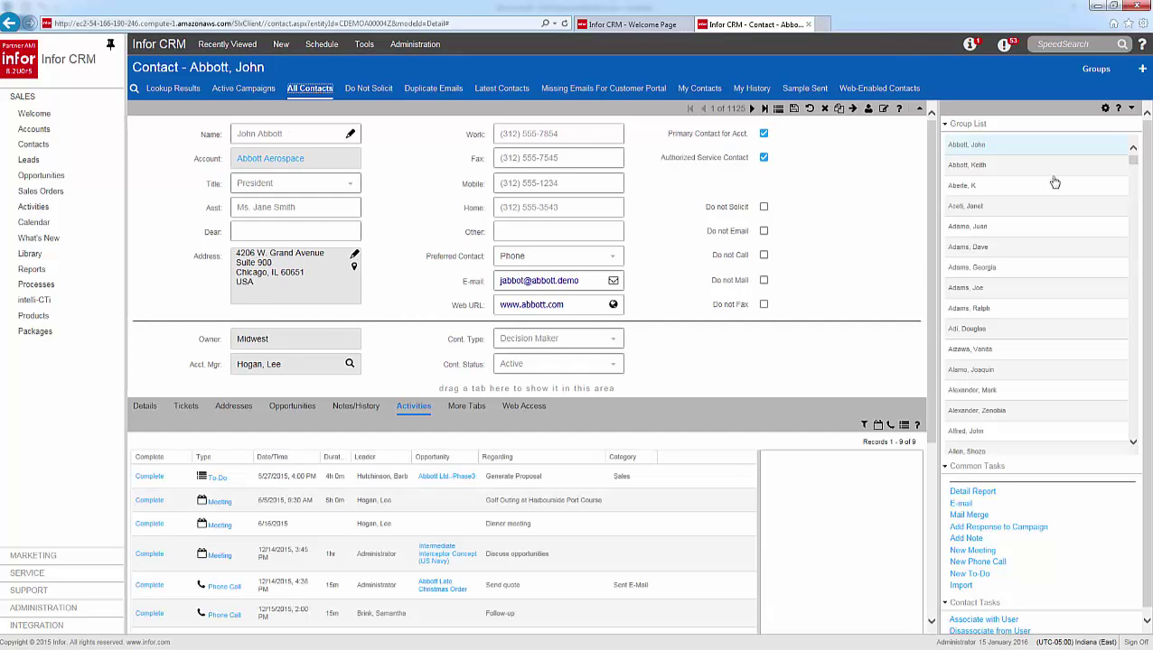
left_click(1001, 244)
left_click(1000, 314)
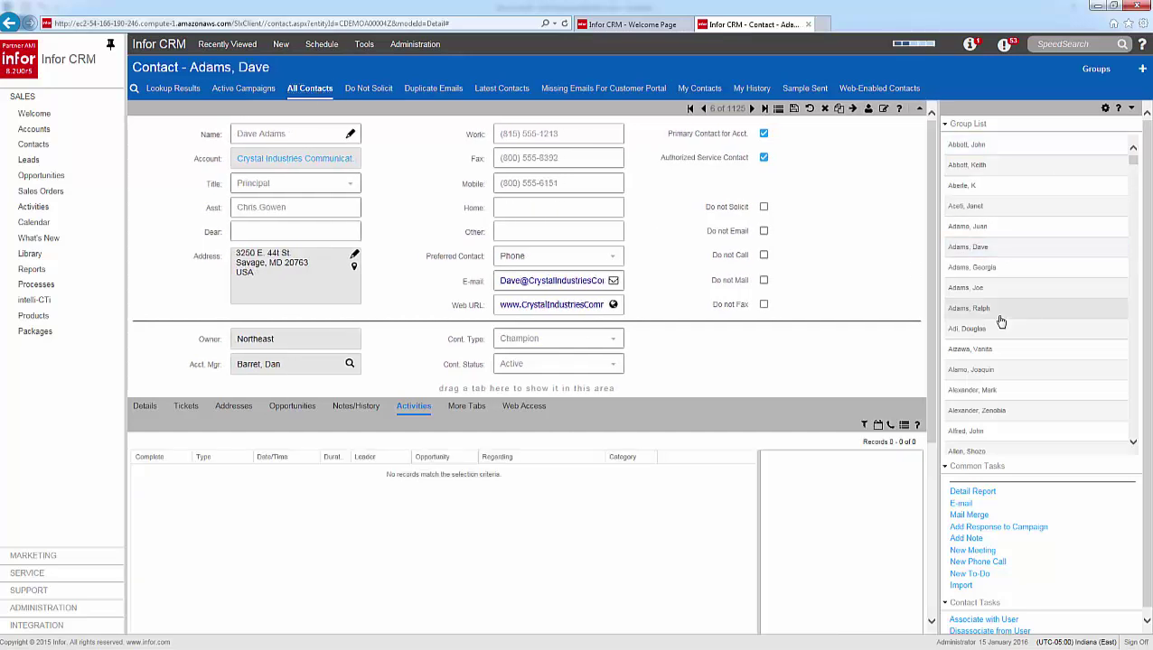
left_click(1000, 393)
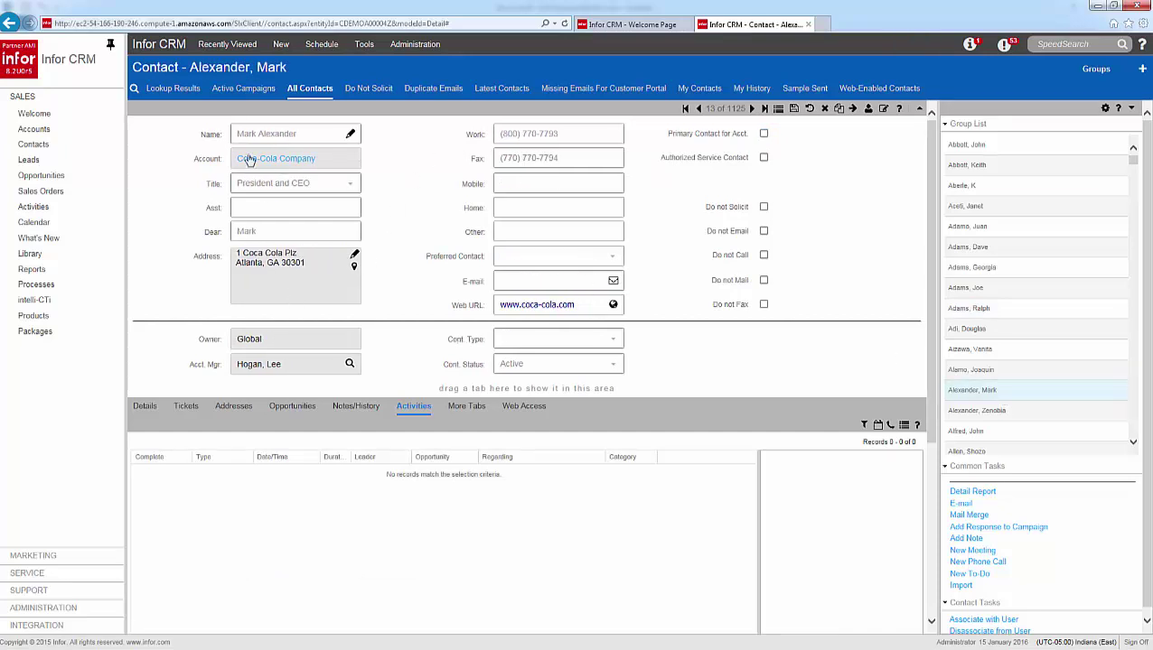
Return to the customer's record via Recently Viewed and minimize the browser.
left_click(226, 47)
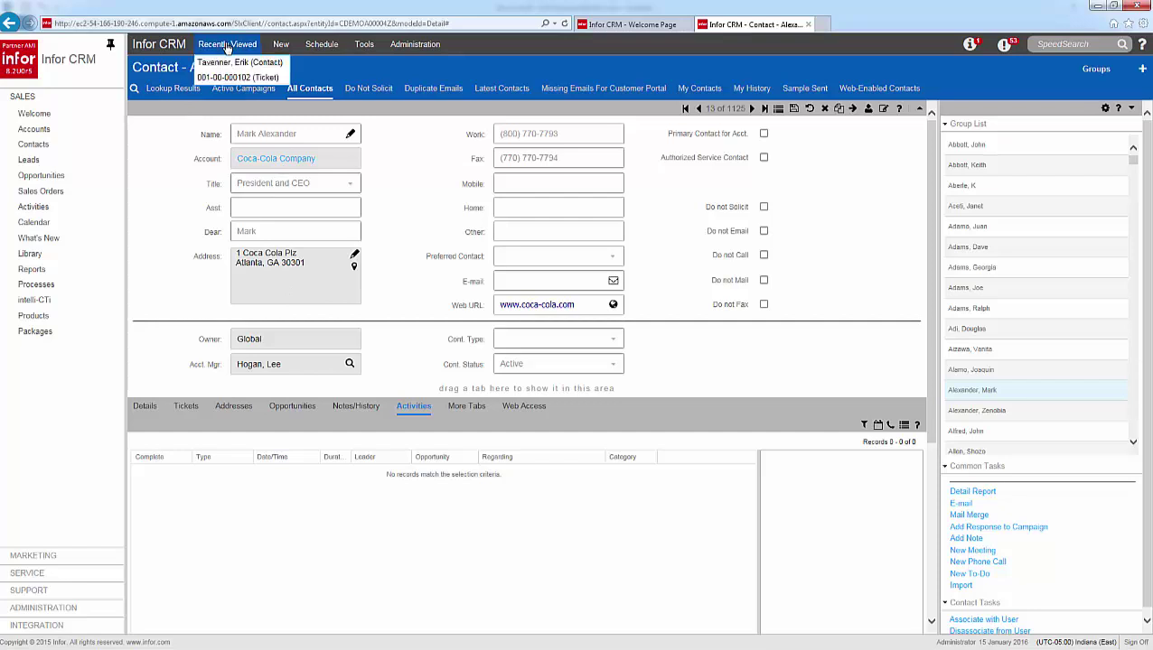
left_click(222, 63)
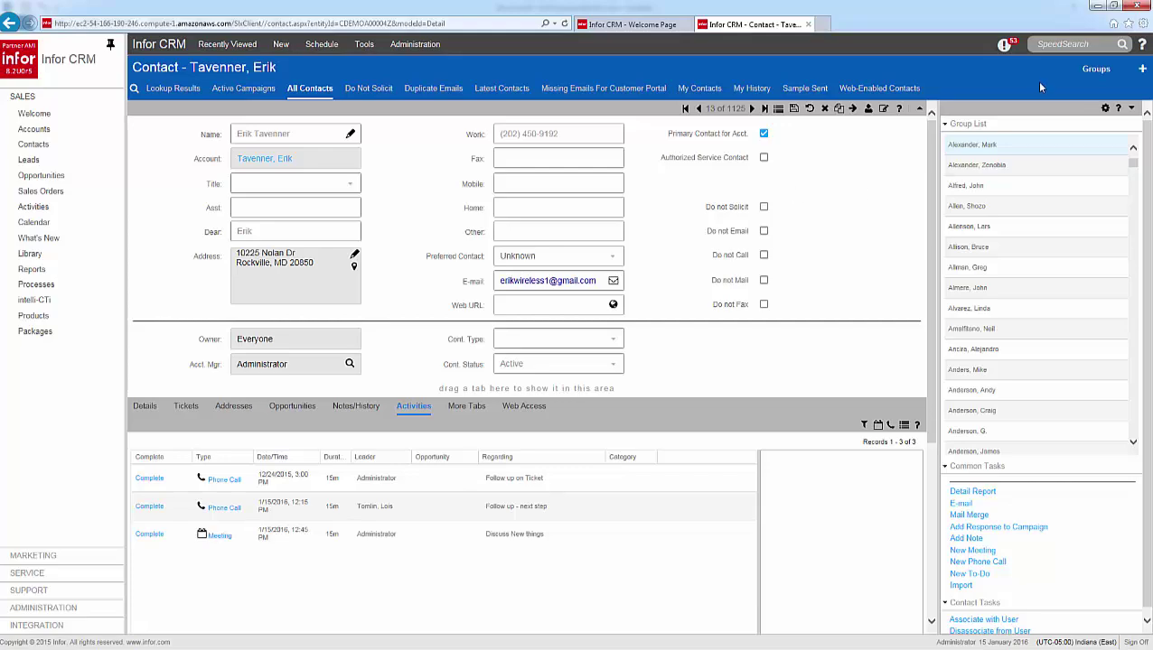
left_click(1094, 5)
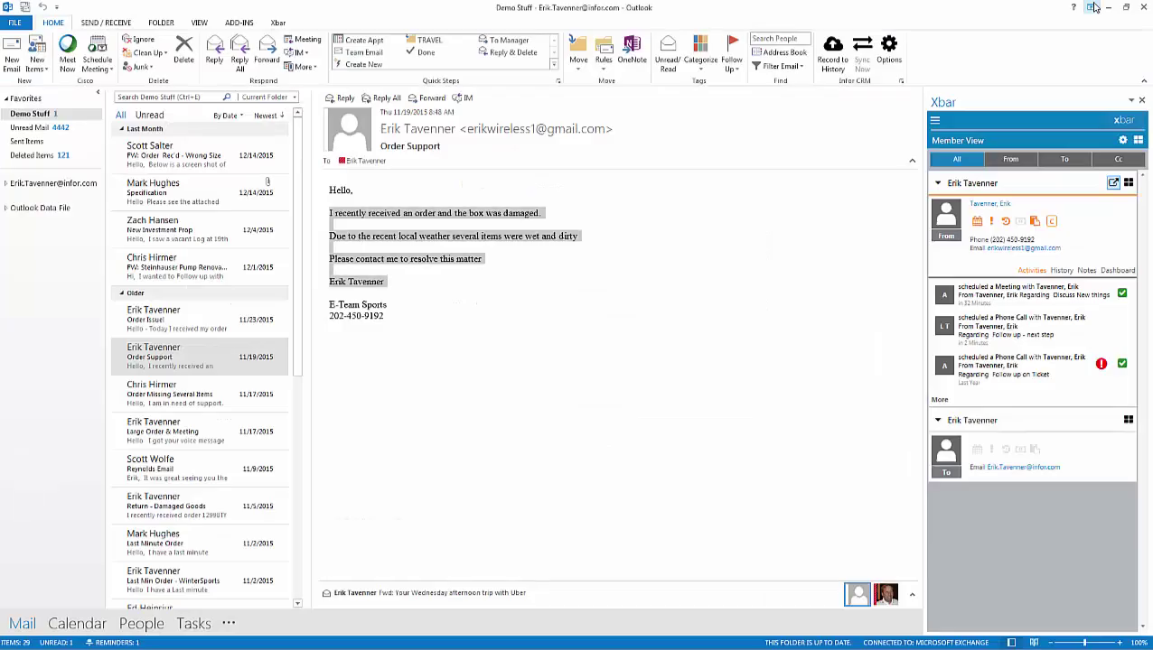
Sign in to the Infor CRM app on the remote phone with the user ID and password.
left_click(1107, 6)
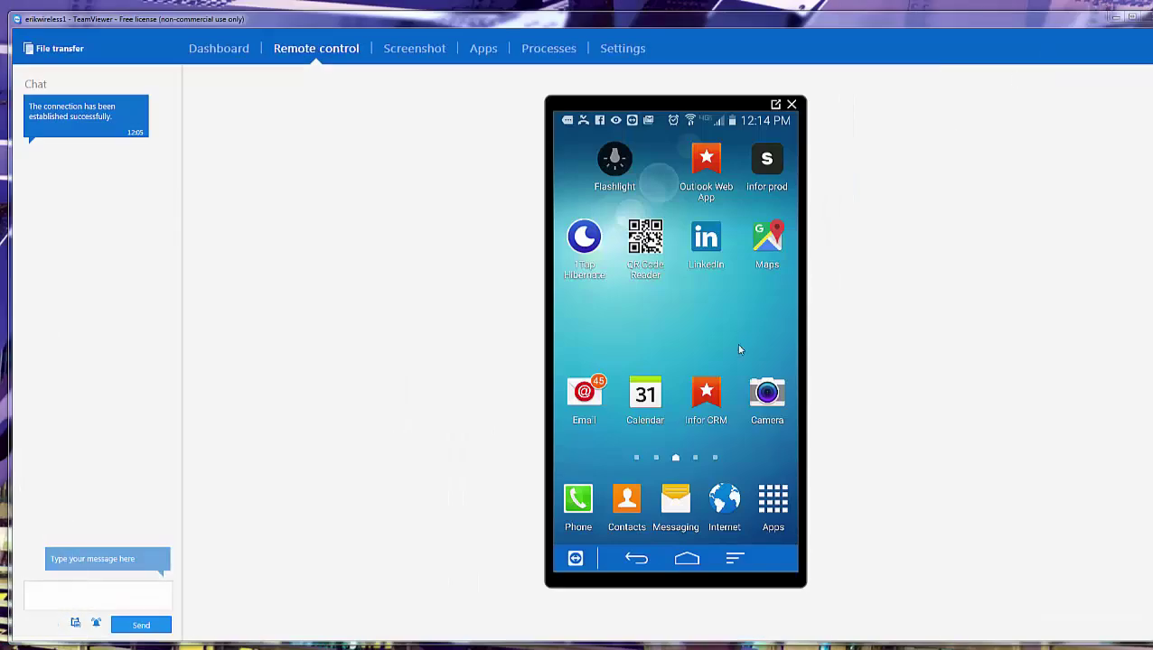
left_click(707, 397)
type("admin")
key("Tab")
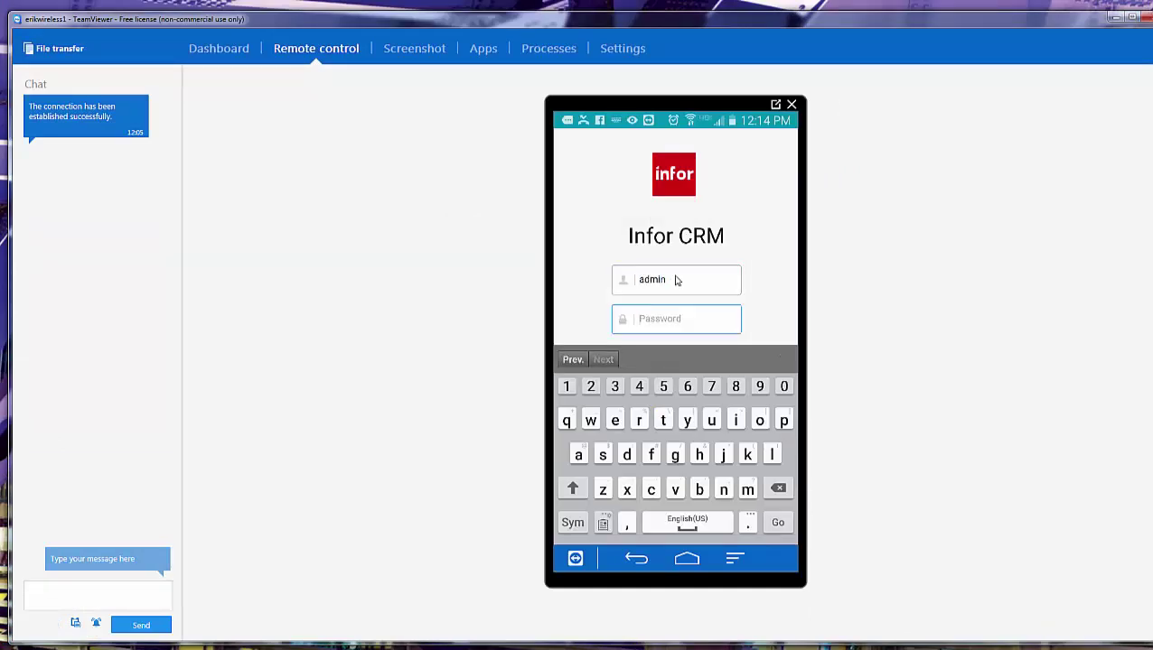
type("password")
key("Return")
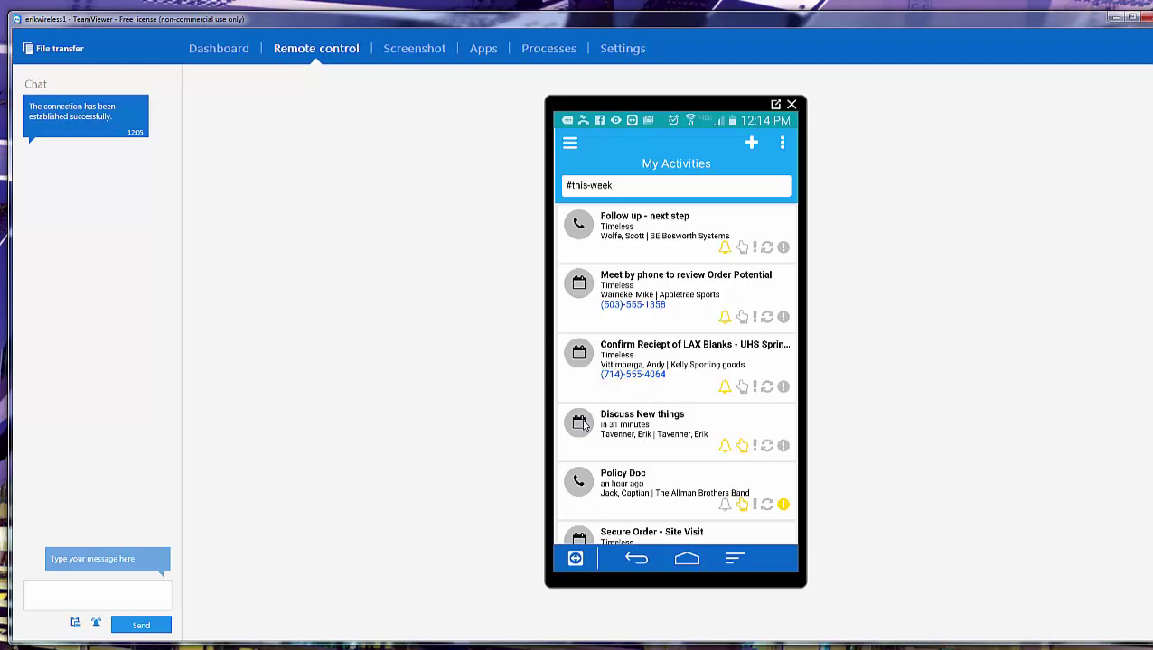
Open the Discuss New things meeting's contact record and review its address and quick actions.
left_click(581, 423)
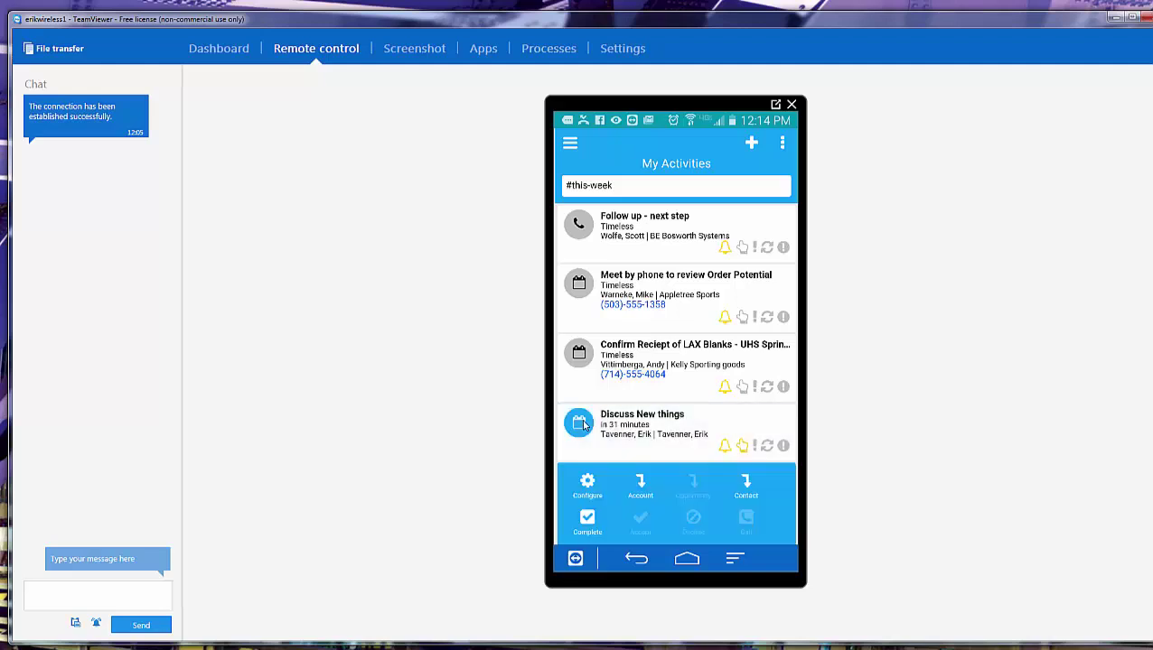
left_click(747, 488)
left_click(746, 488)
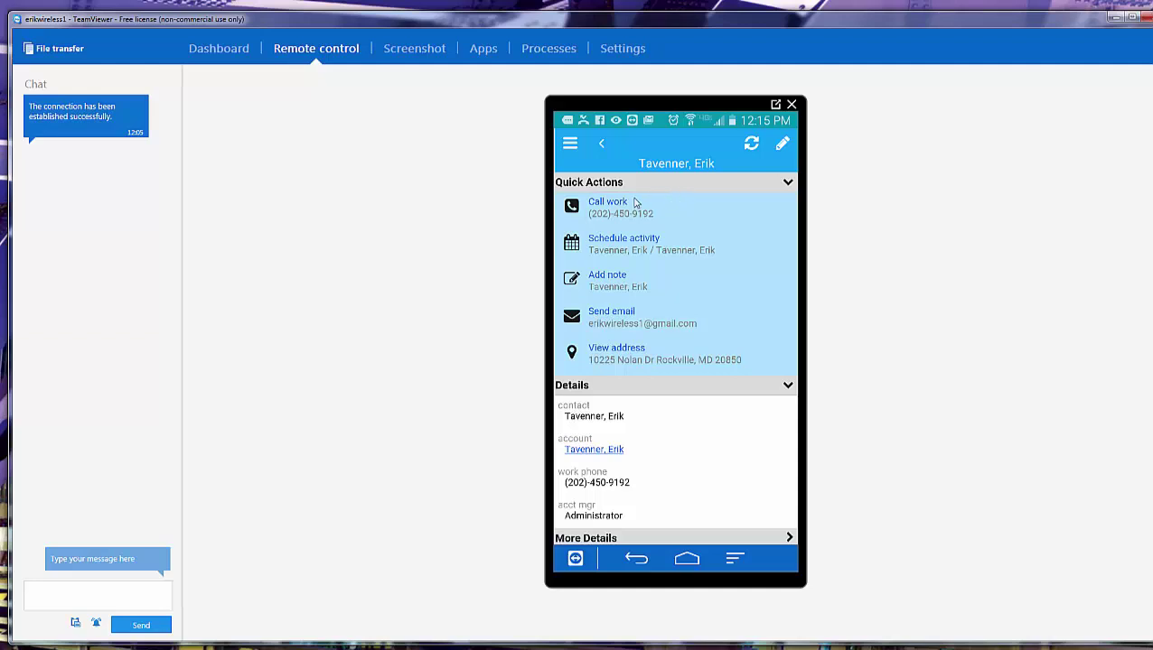
left_click(610, 355)
scroll(698, 457, "down", 5)
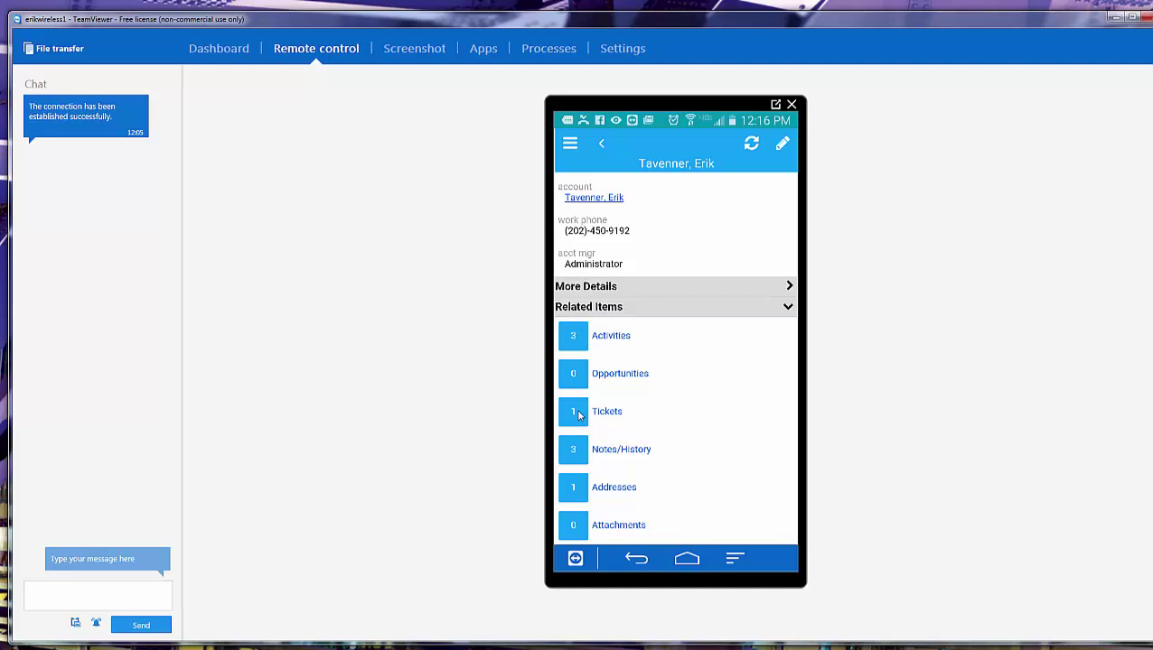
scroll(578, 414, "up", 5)
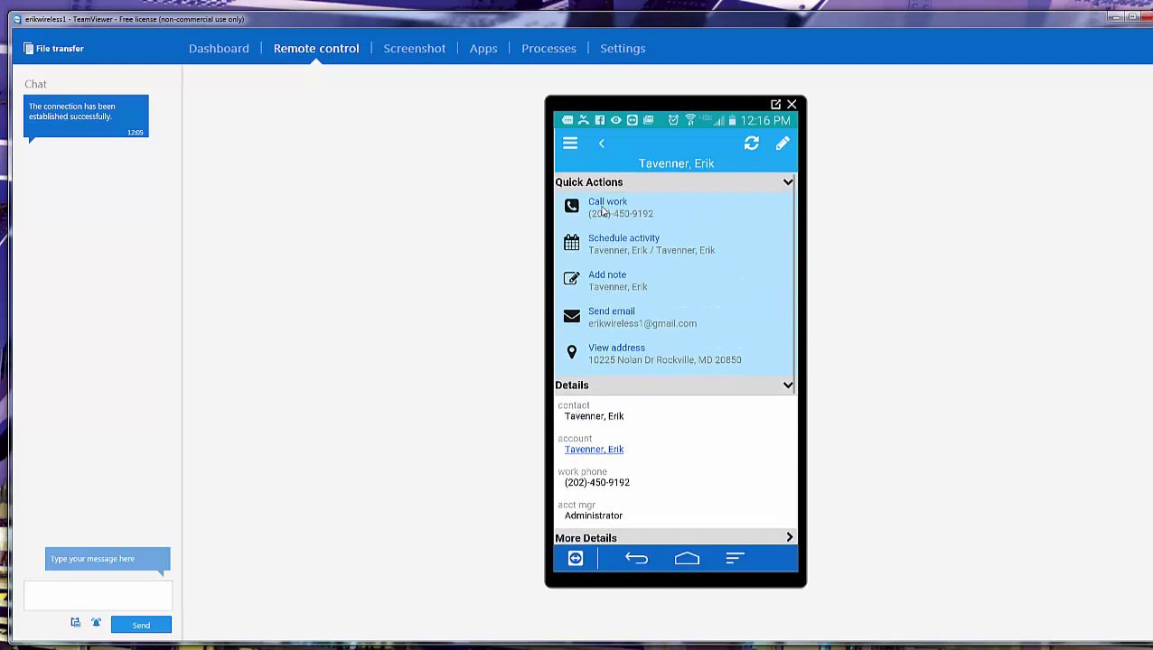
Call the contact's work number from Quick Actions.
left_click(603, 208)
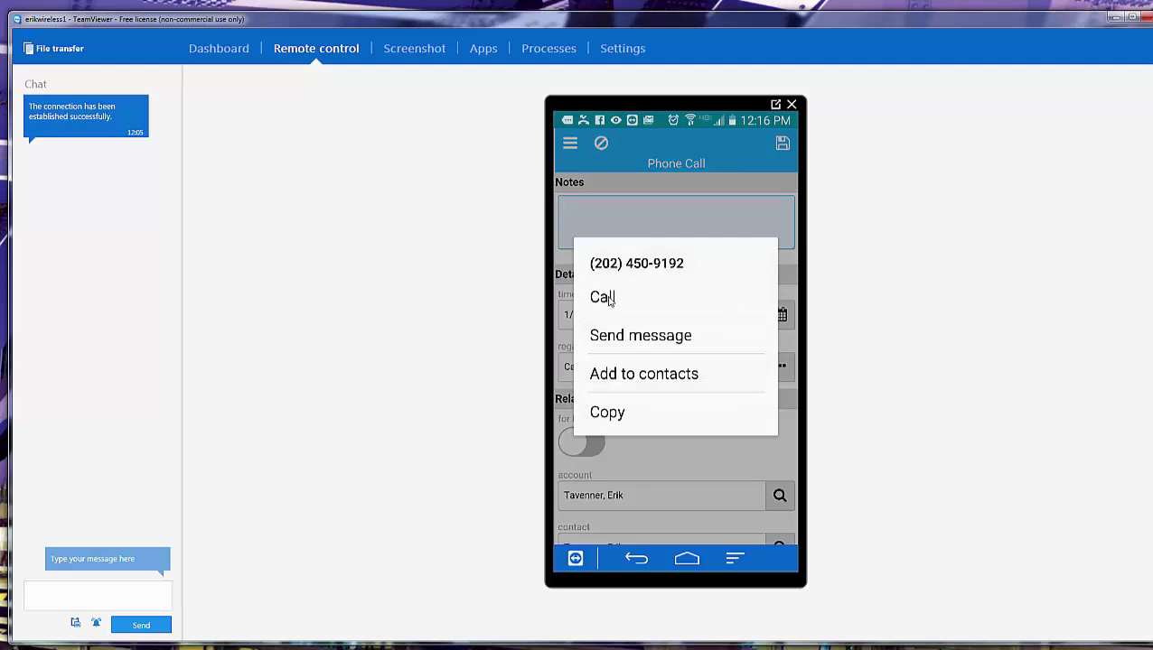
left_click(609, 300)
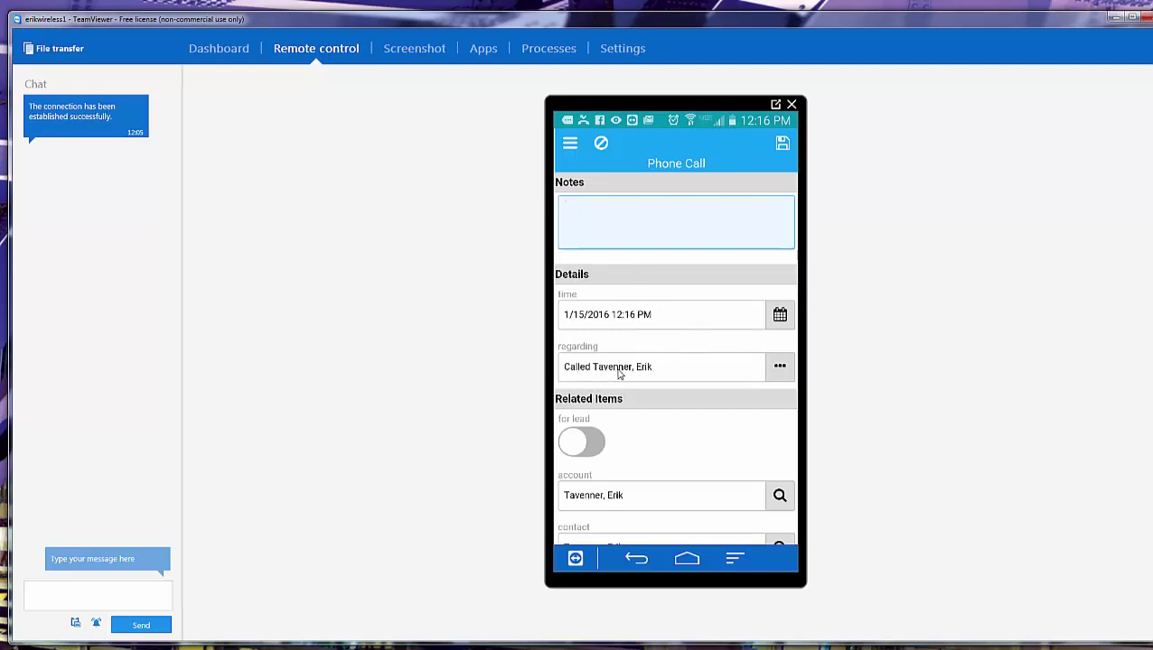
Dictate call notes ending 'log notes in to CRM', trim the end, and save the call.
left_click(571, 214)
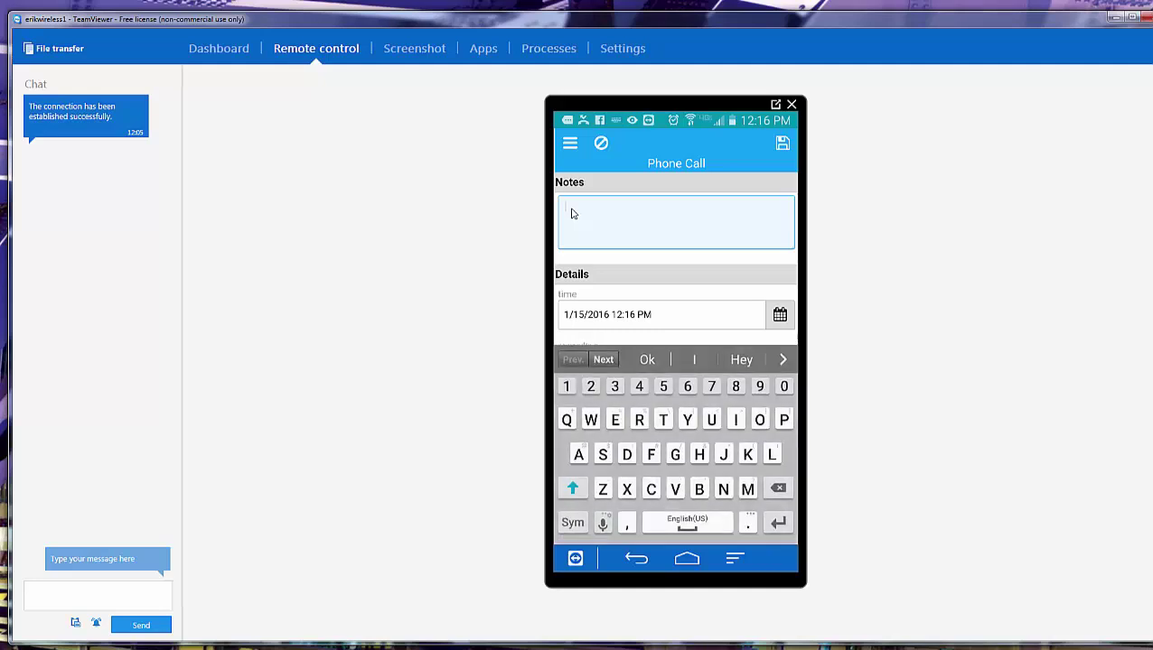
left_click(603, 522)
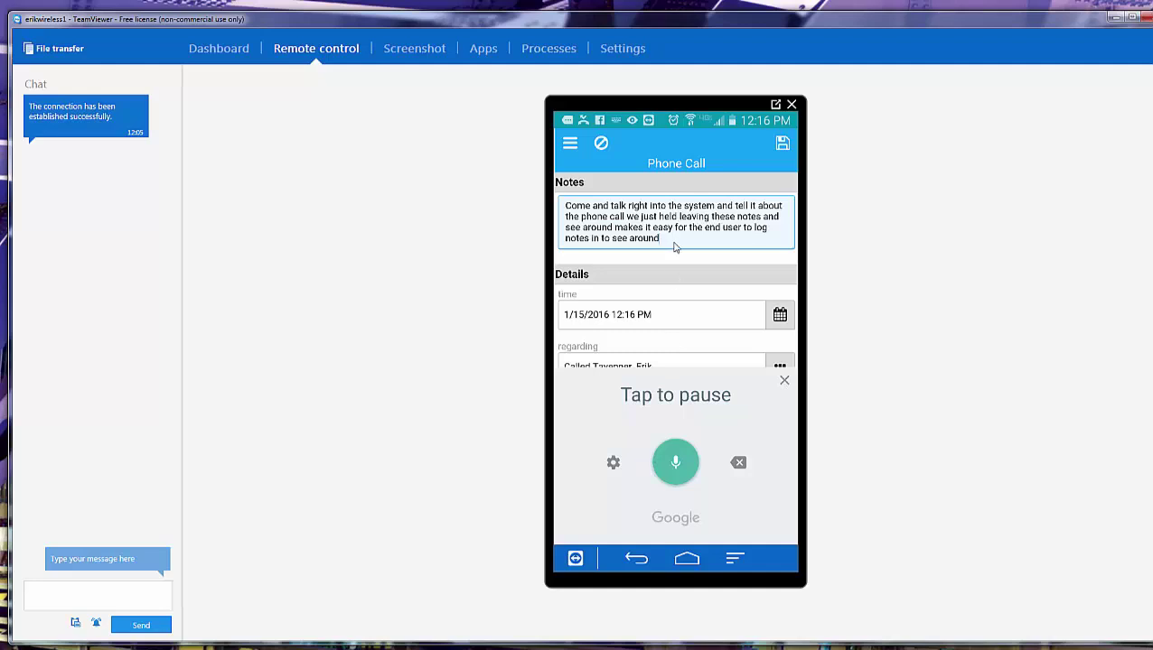
left_click(784, 380)
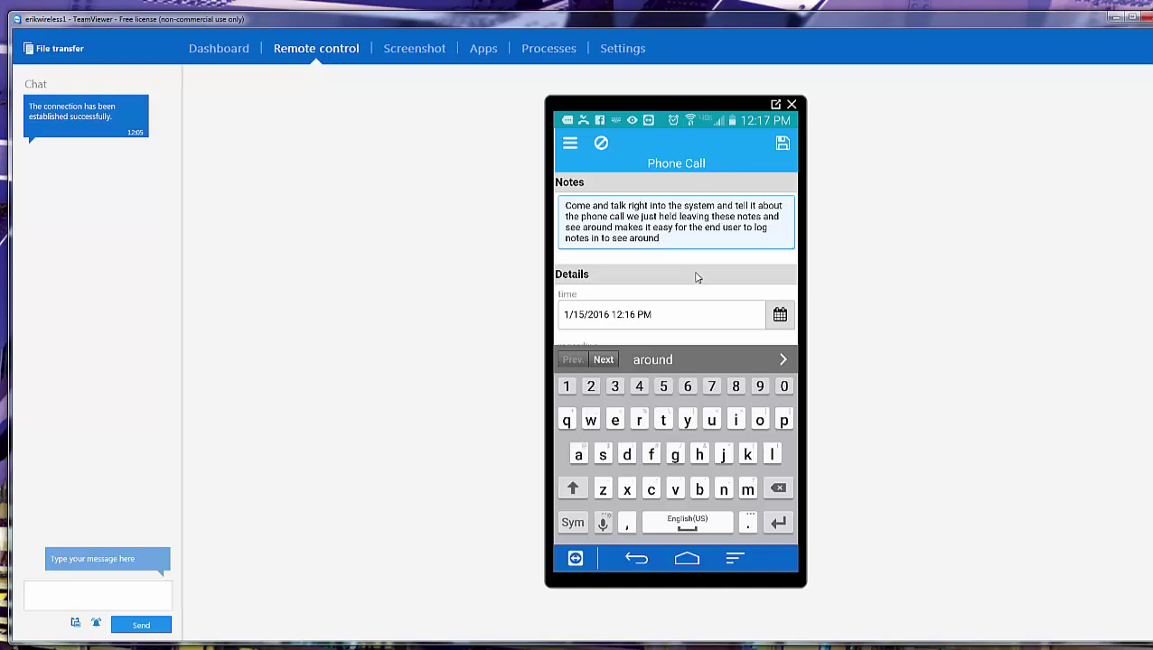
key("BackSpace")
key("BackSpace")
key("BackSpace")
key("BackSpace")
left_click(782, 146)
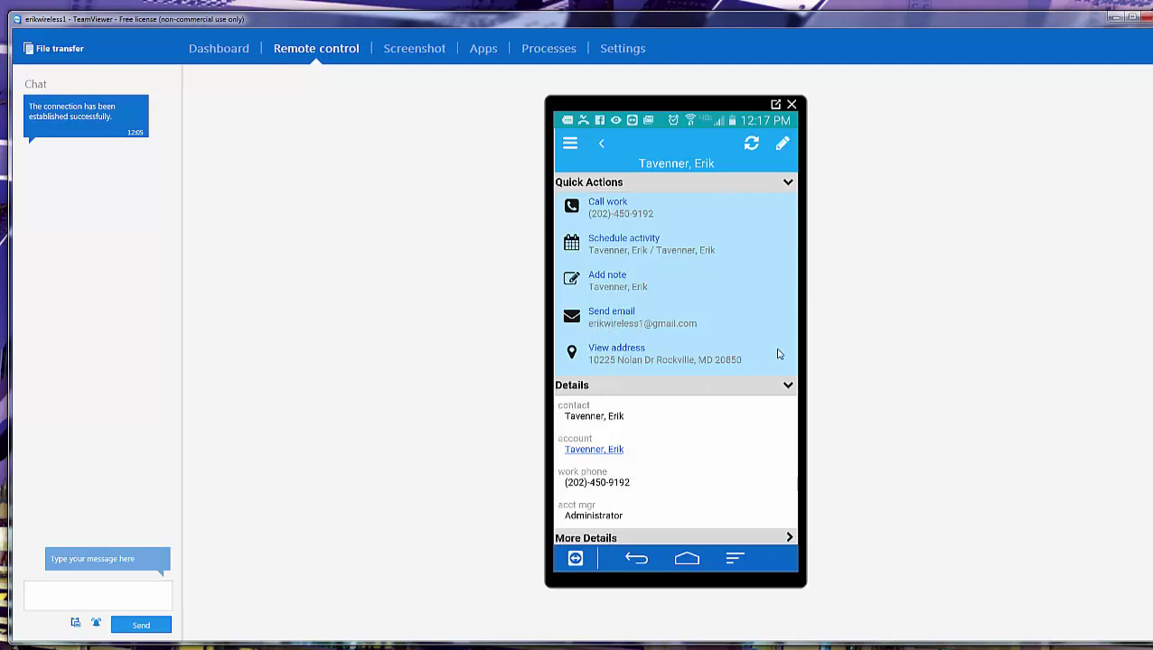
Switch the Contacts list to the My Contacts group and expand the third contact's quick actions.
scroll(667, 465, "down", 5)
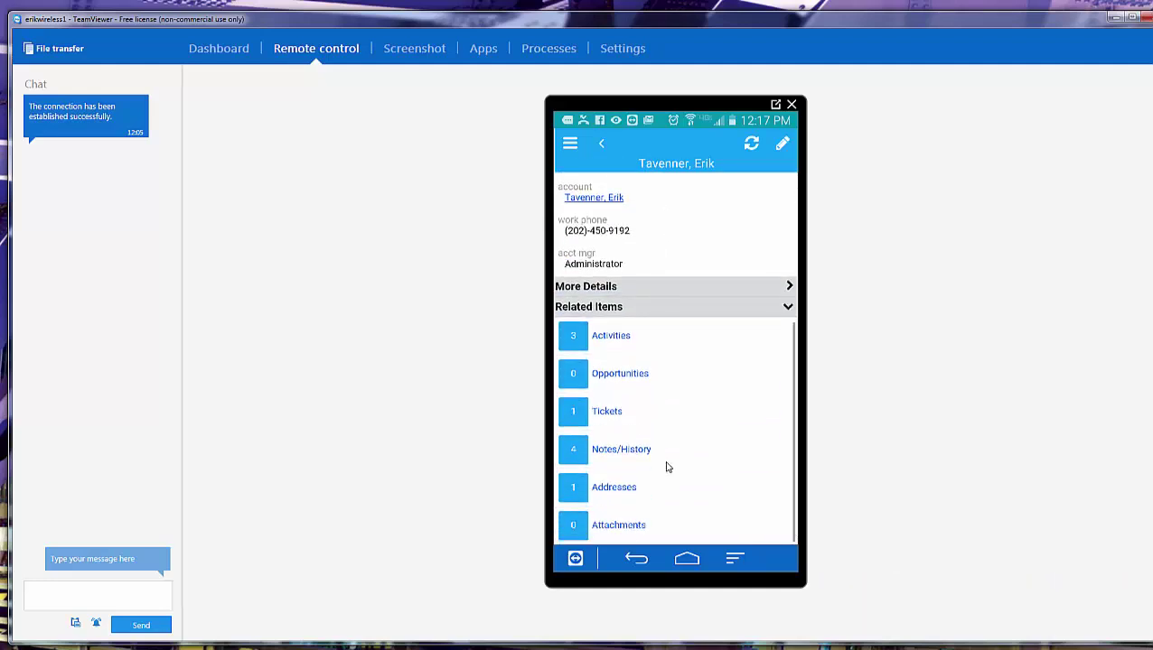
left_click(570, 143)
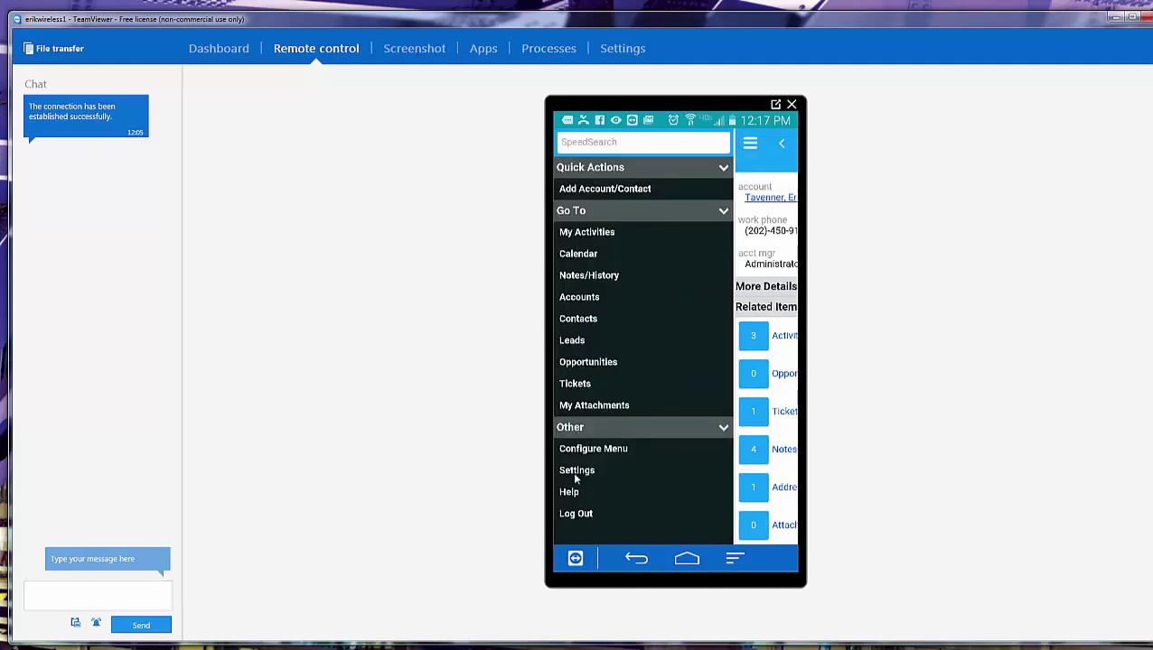
left_click(569, 321)
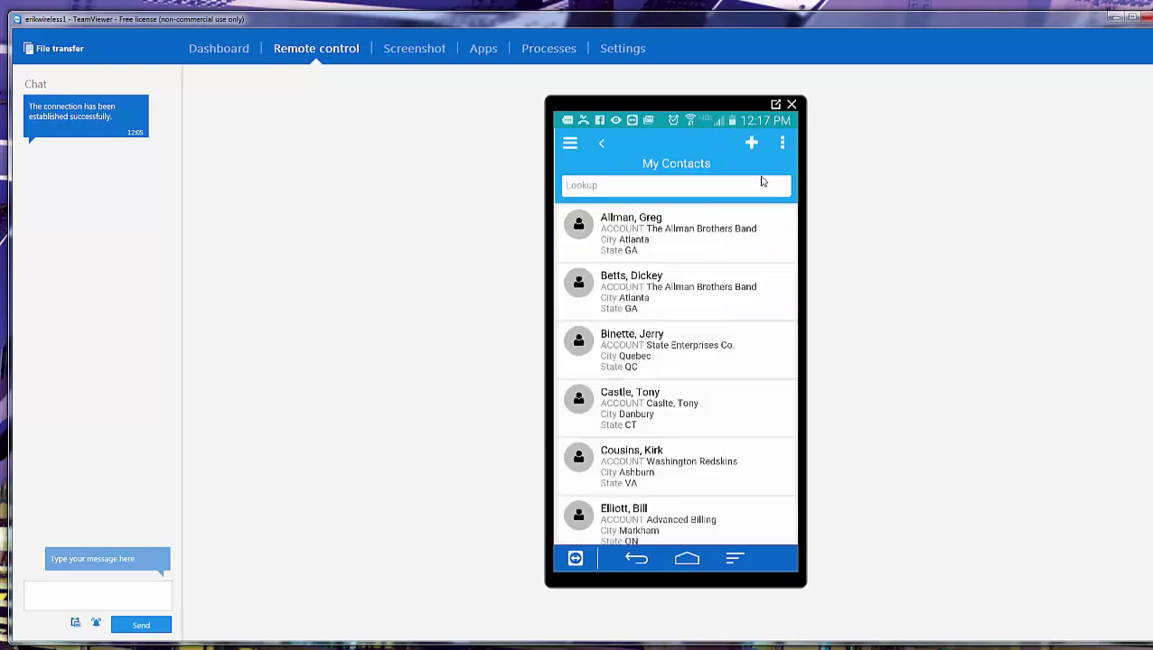
left_click(783, 143)
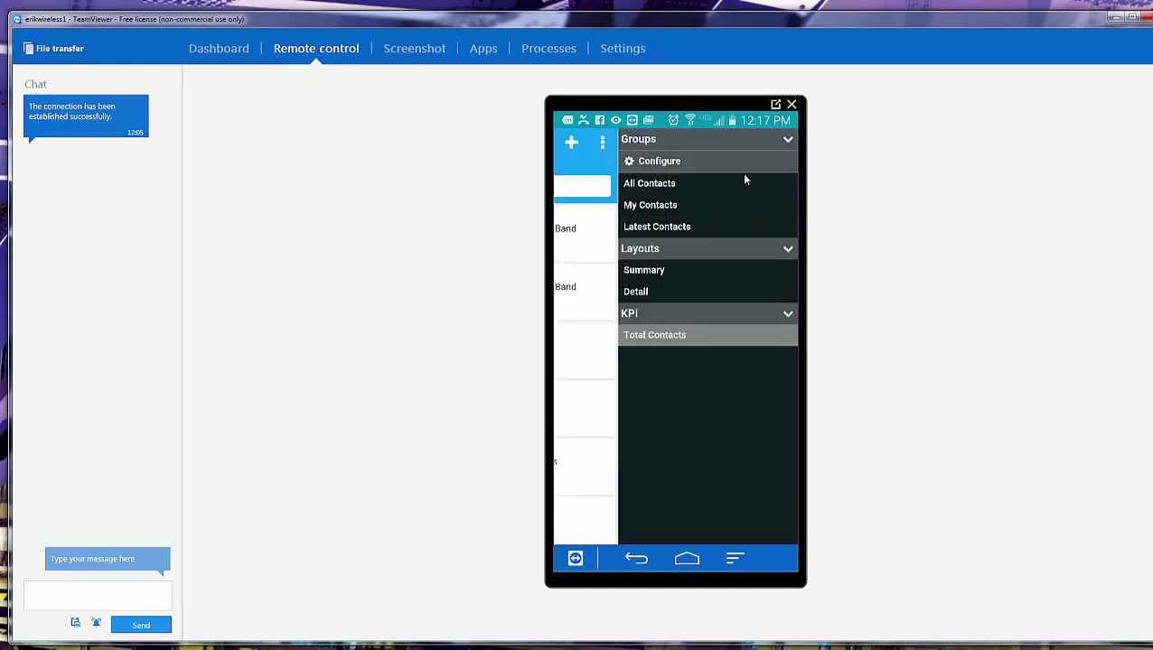
left_click(640, 207)
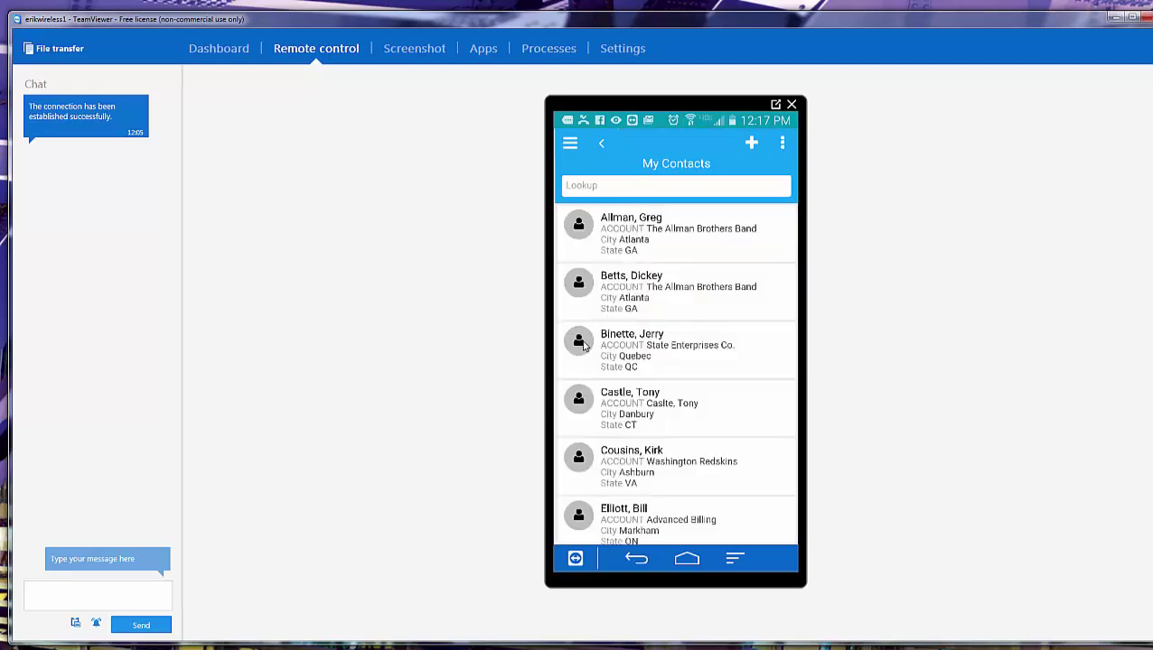
left_click(579, 341)
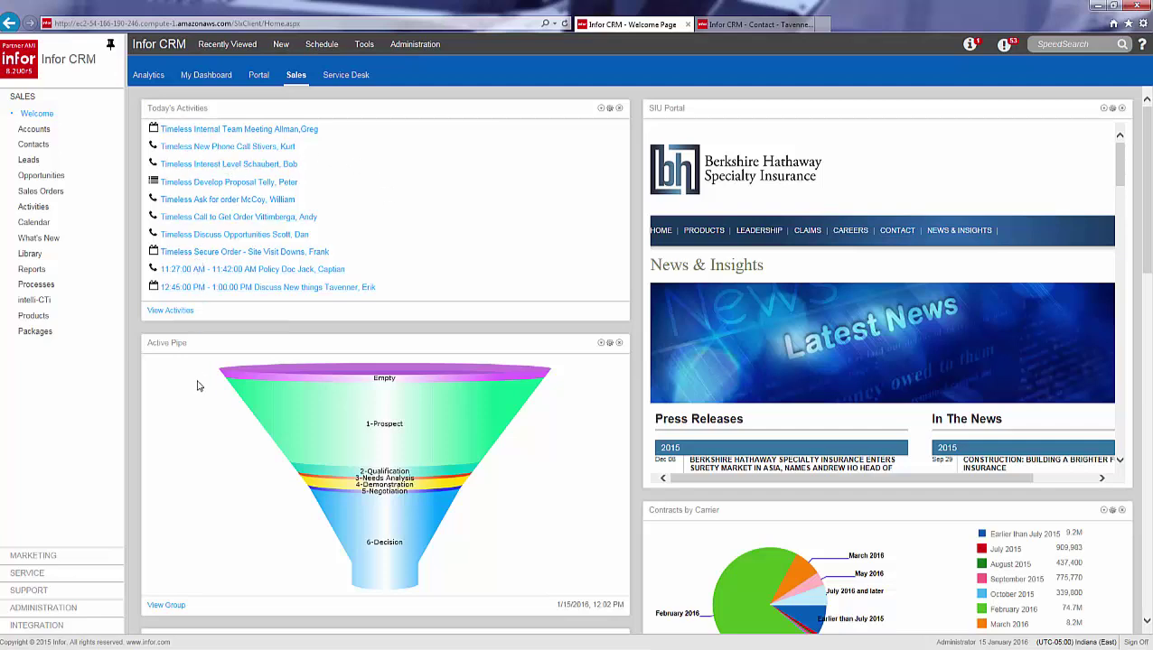
mouse_move(432, 436)
scroll(500, 519, "down", 4)
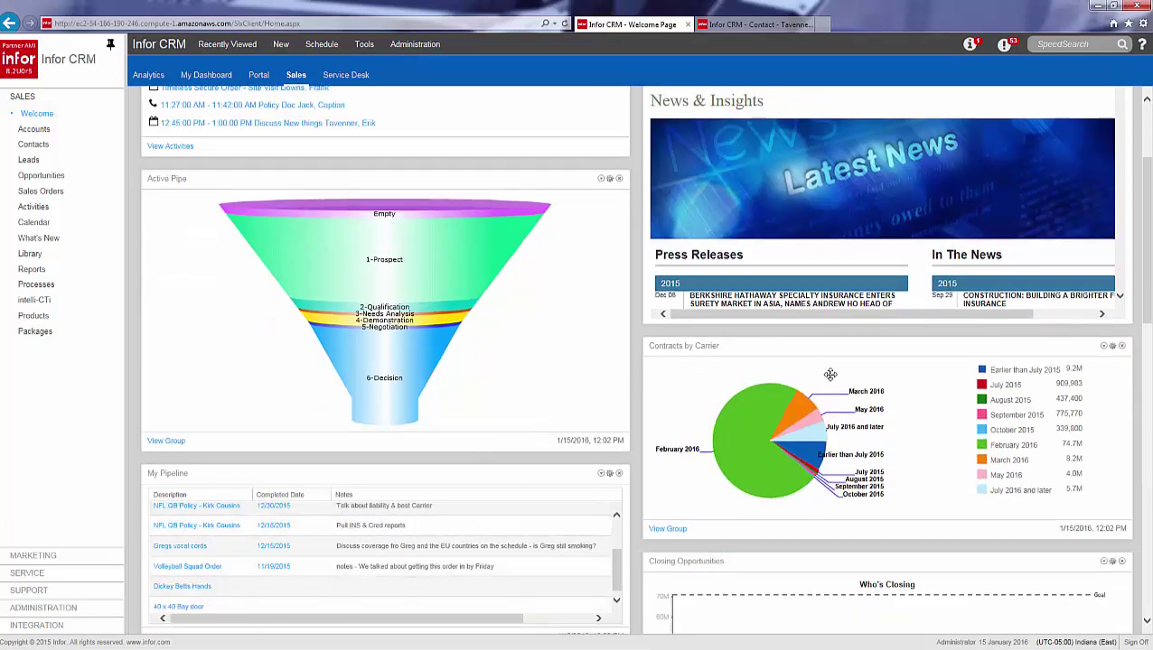
mouse_move(793, 476)
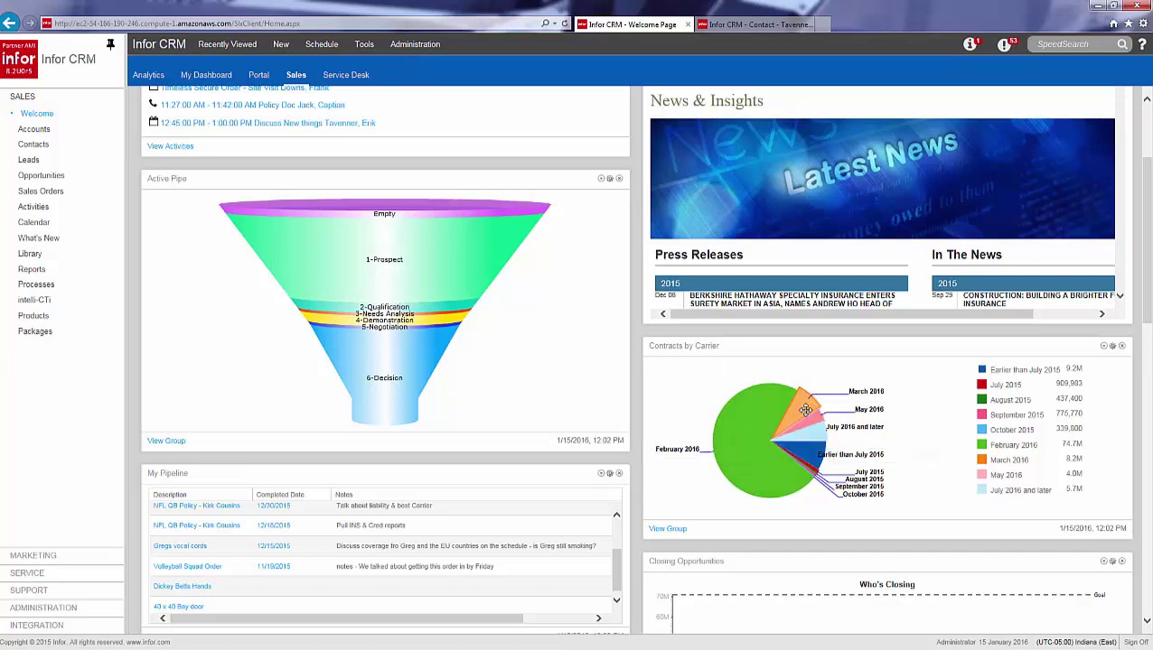
mouse_move(808, 450)
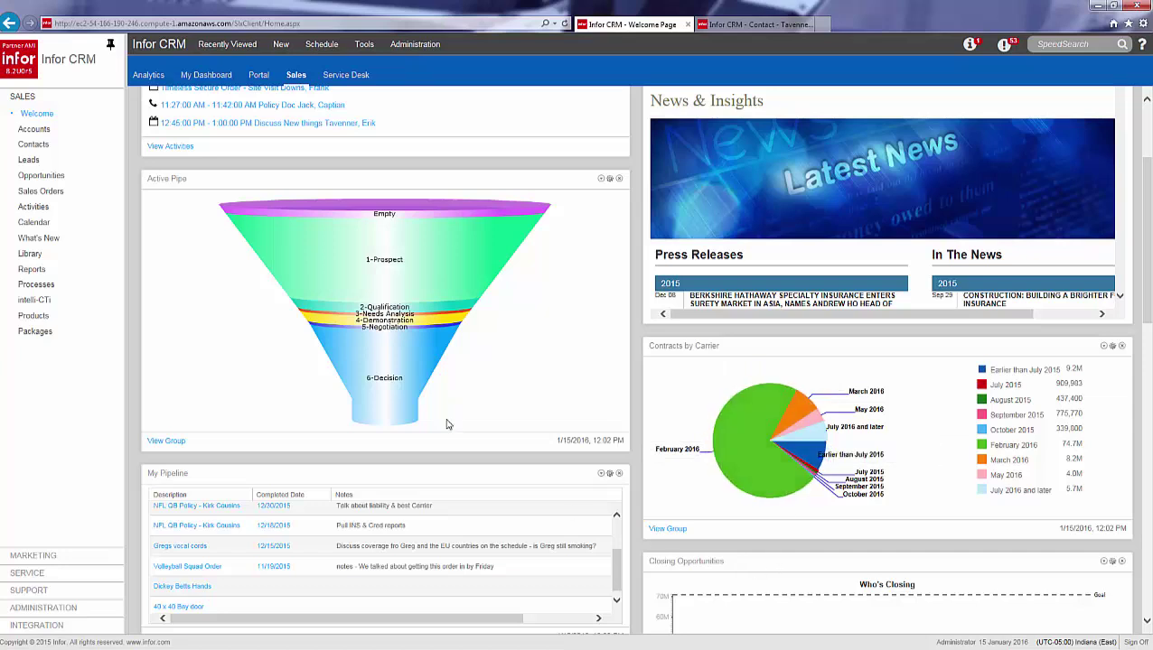
scroll(219, 386, "up", 2)
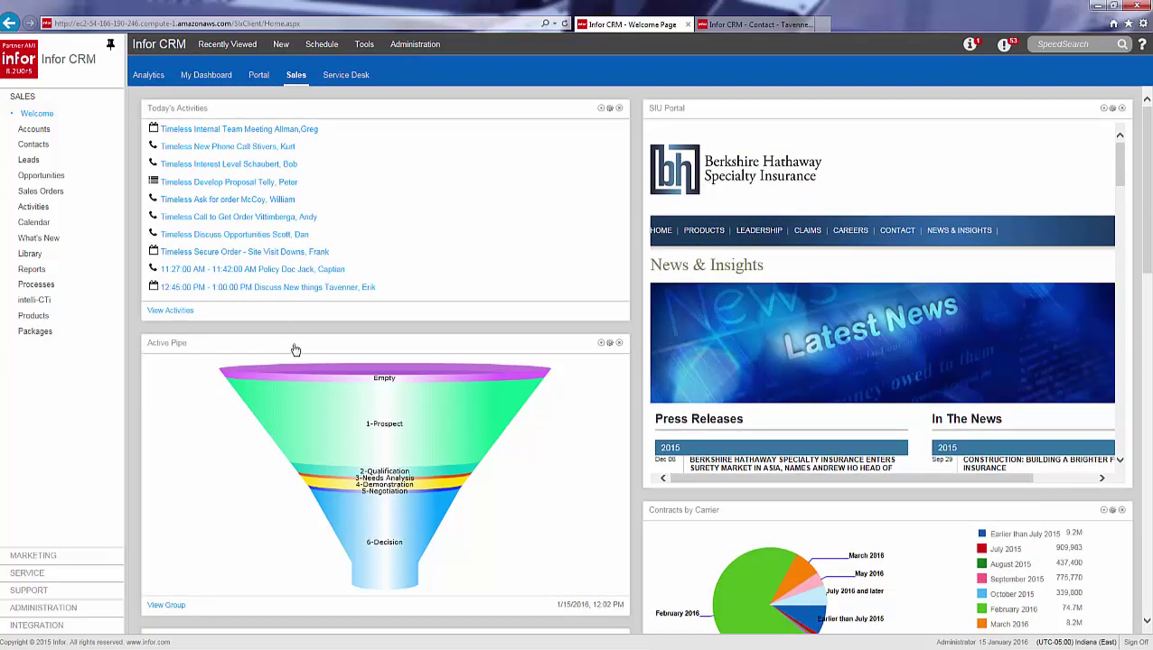
mouse_move(295, 348)
left_mouse_down()
mouse_move(581, 349)
mouse_move(185, 319)
mouse_move(296, 360)
left_mouse_up()
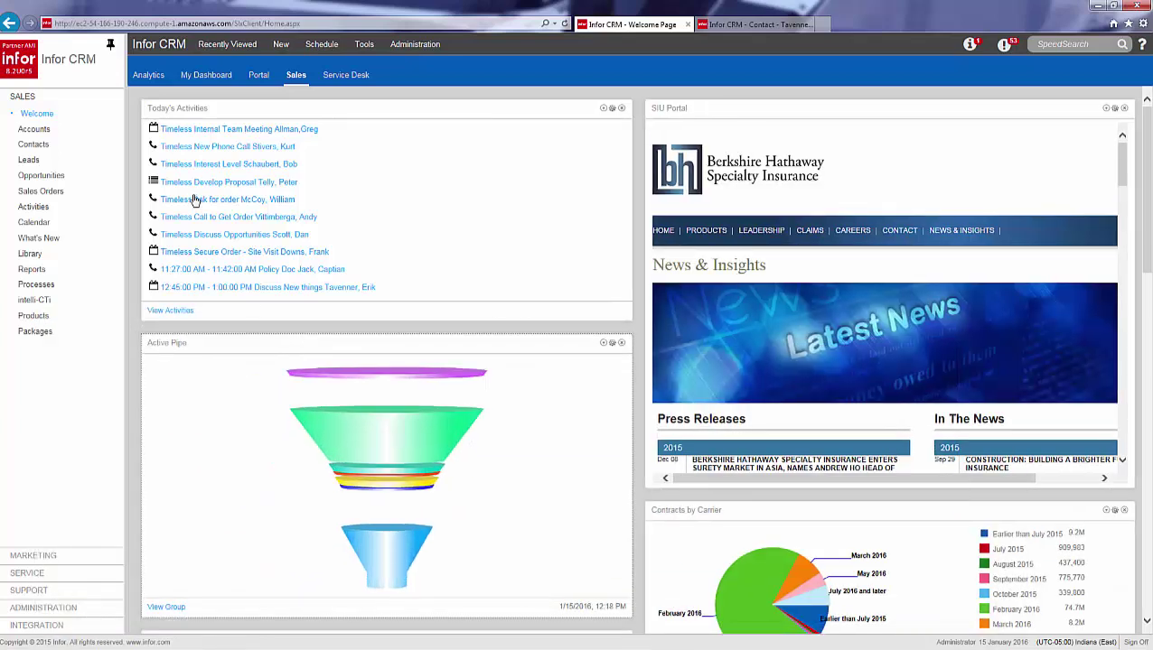
Show the January 15, 2016 calendar and view details of the 11:27 AM call and 12:45 PM meeting.
left_click(30, 226)
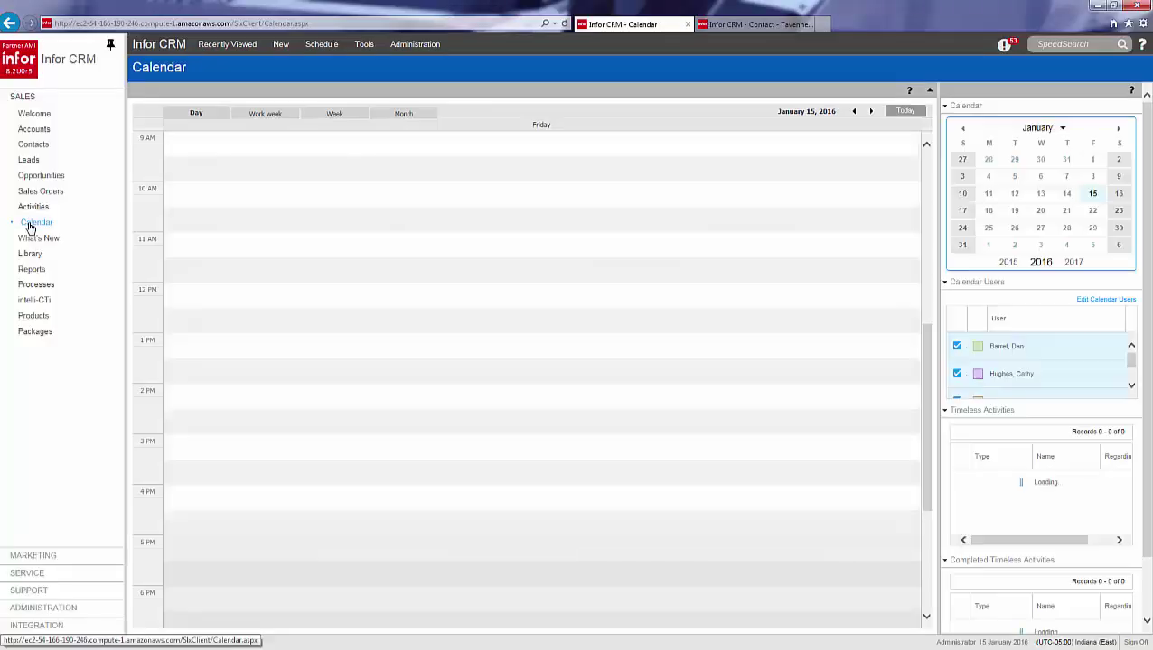
mouse_move(416, 270)
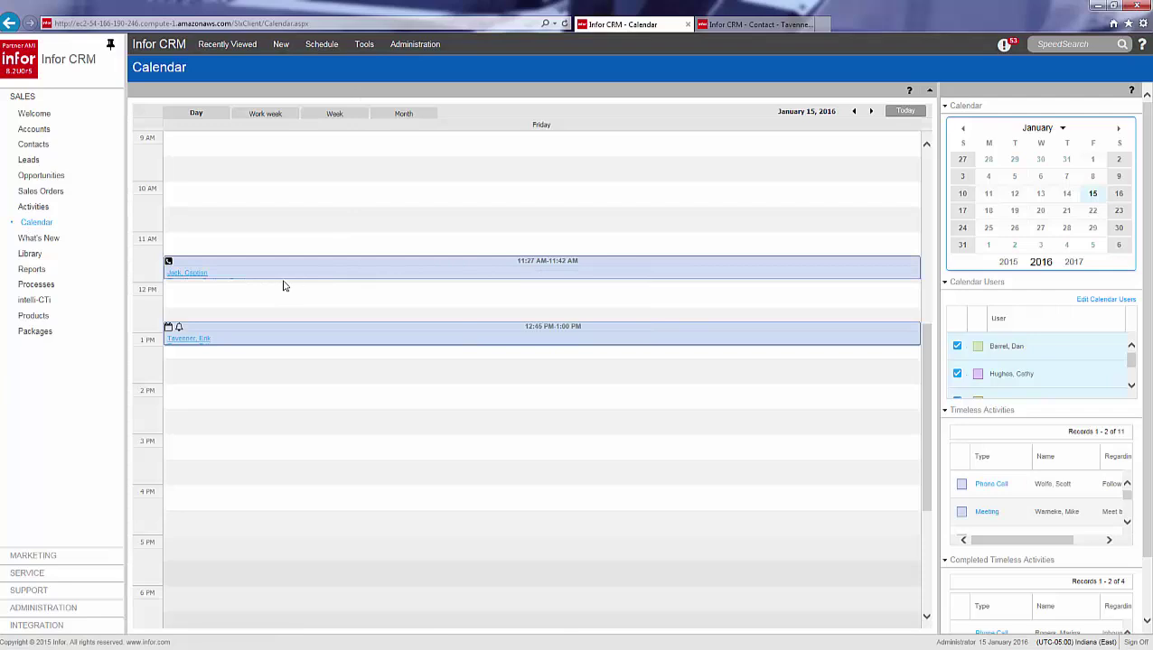
mouse_move(207, 282)
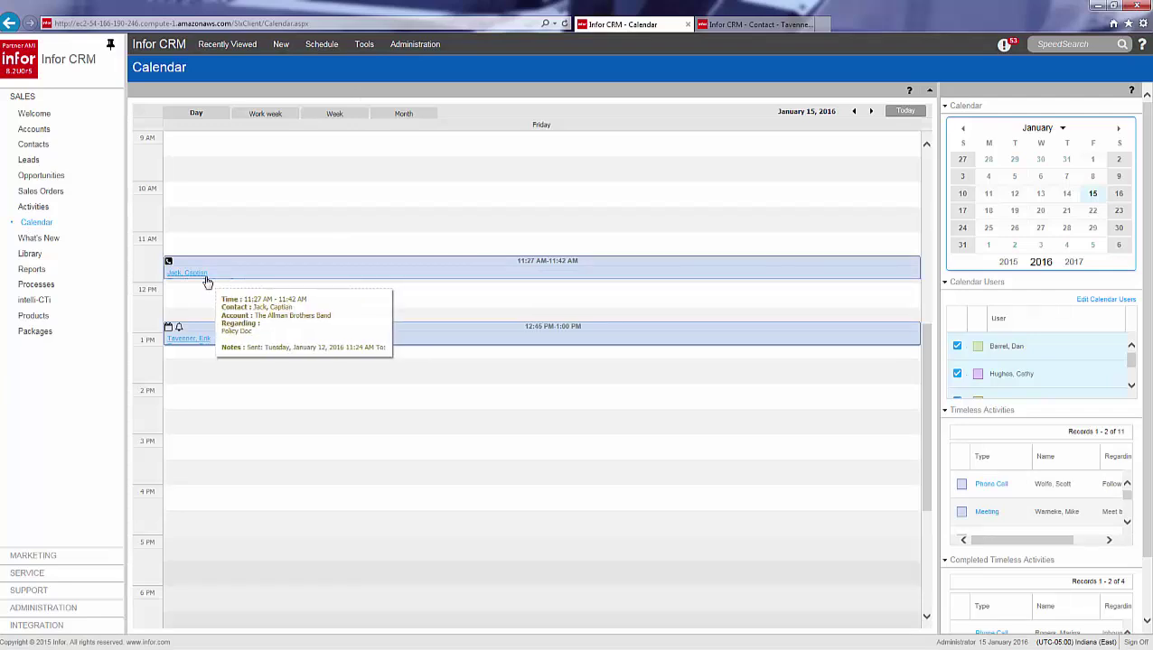
mouse_move(184, 340)
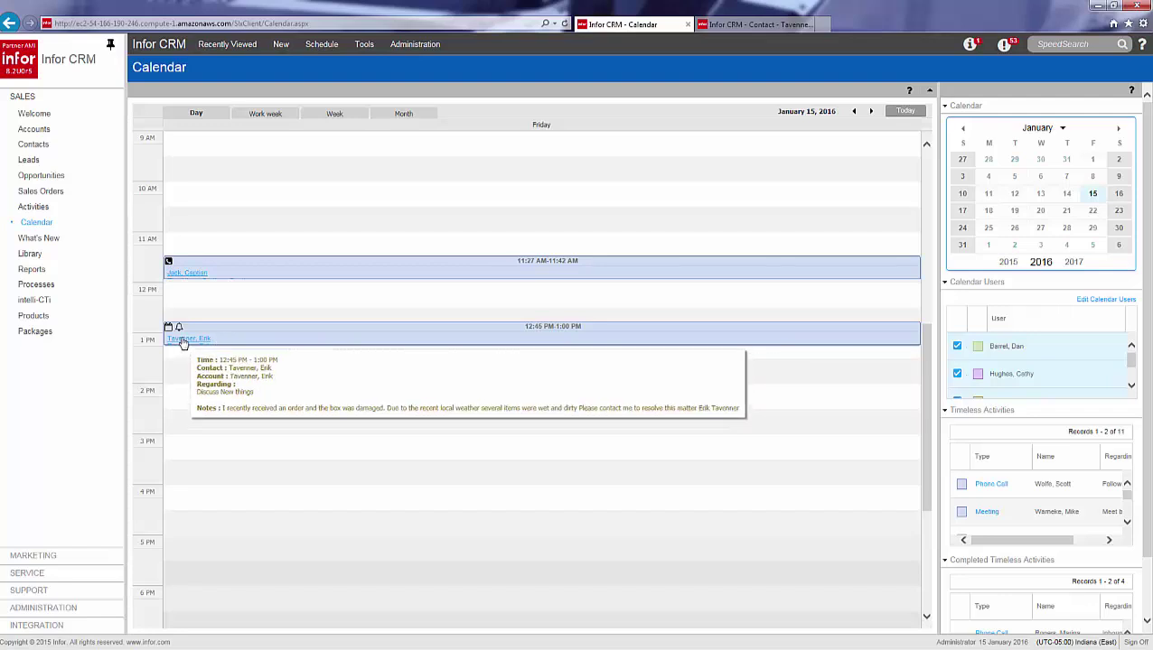
Open the meeting's contact record and review its Tickets, Opportunities, Notes/History and Activities tabs.
left_click(182, 341)
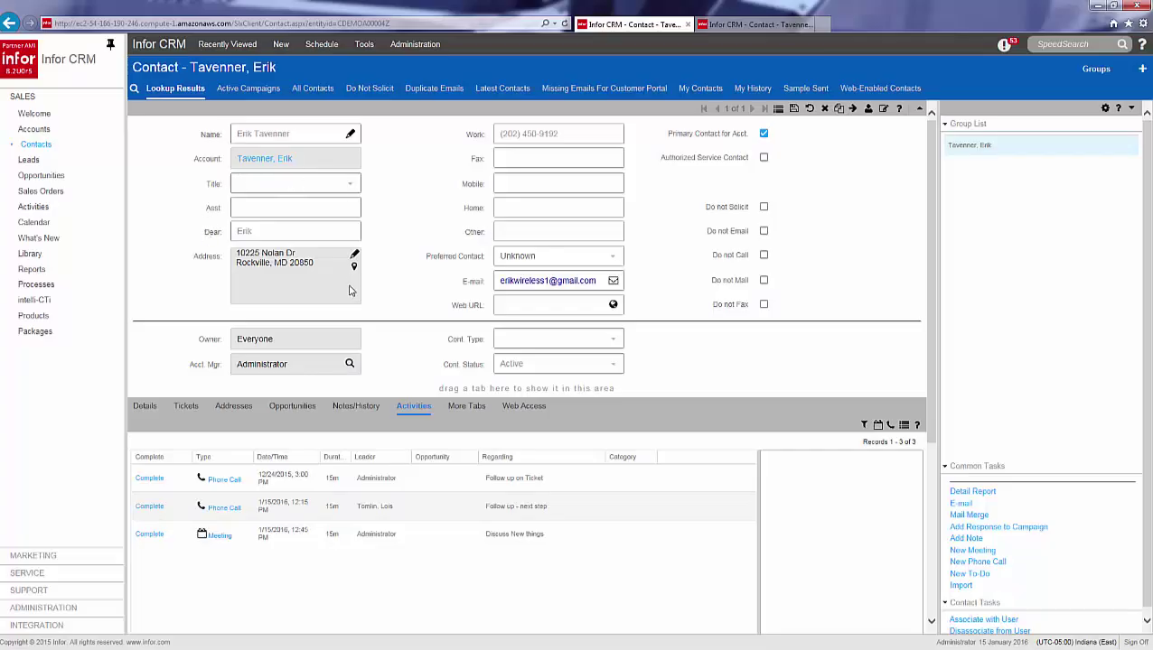
left_click(189, 408)
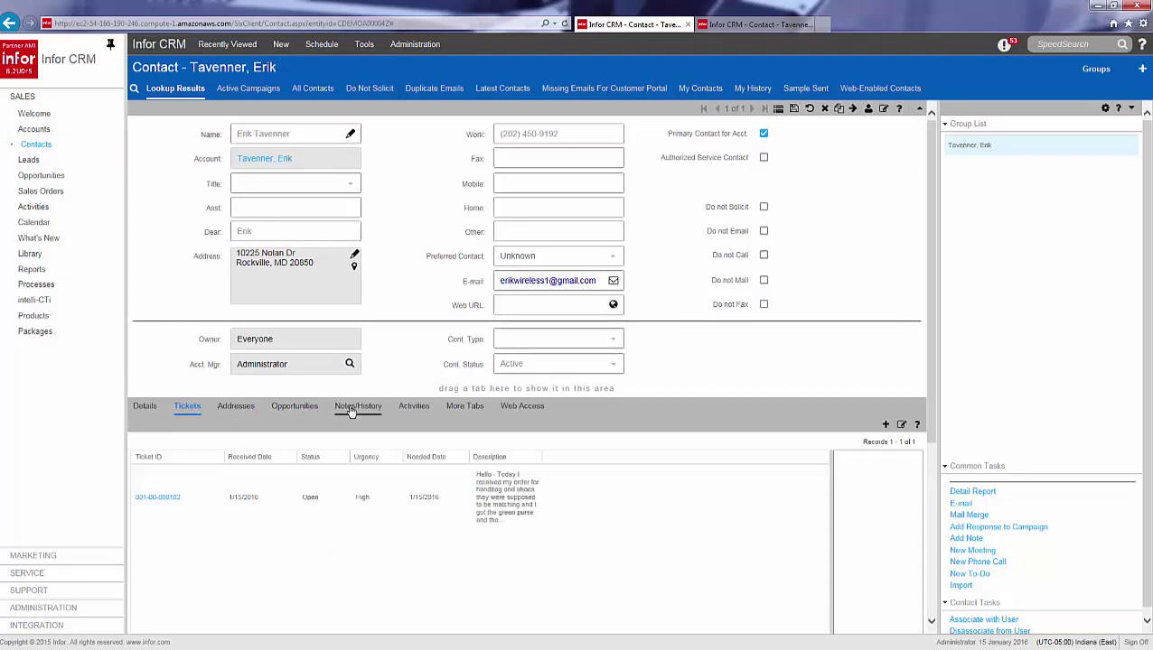
left_click(294, 408)
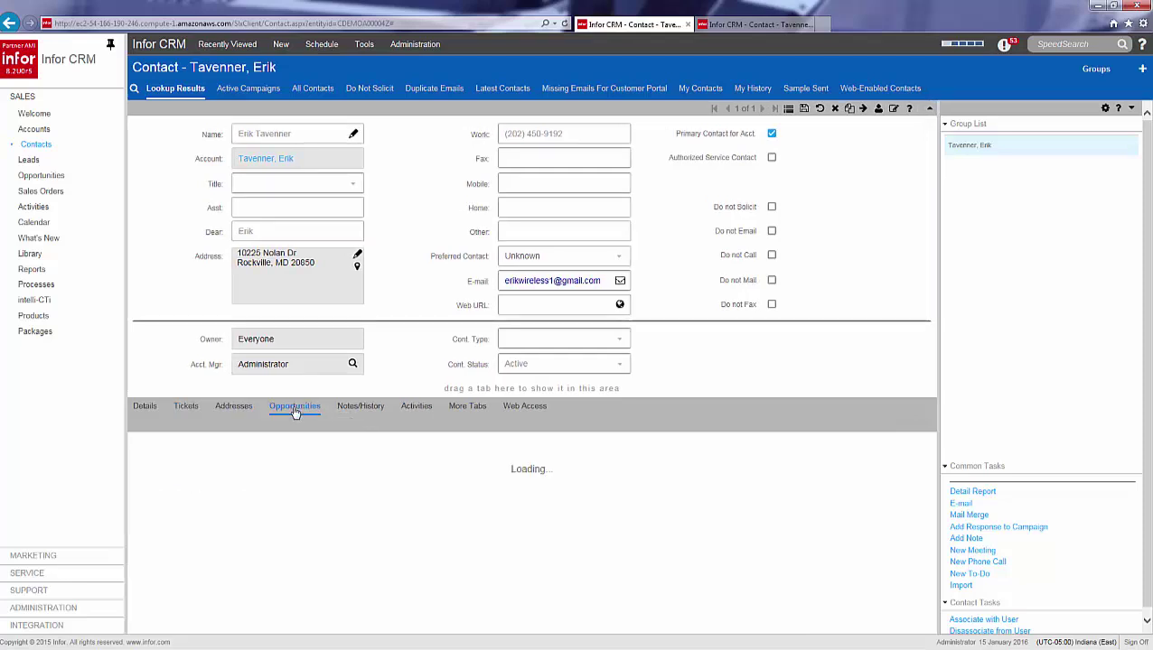
left_click(357, 409)
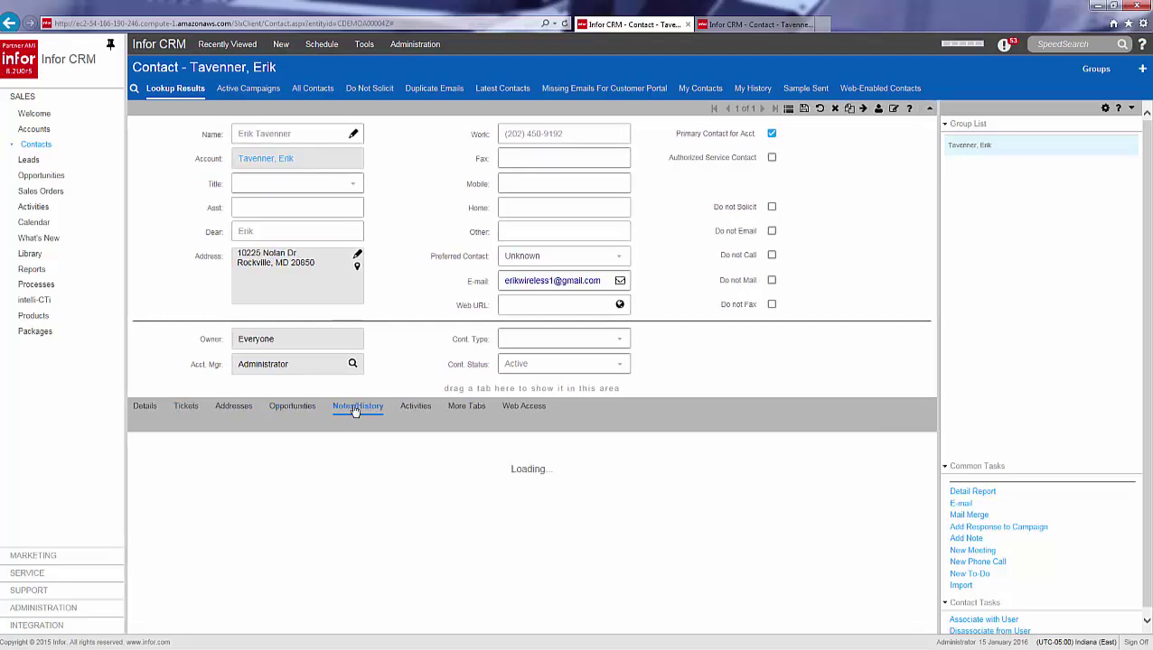
left_click(416, 408)
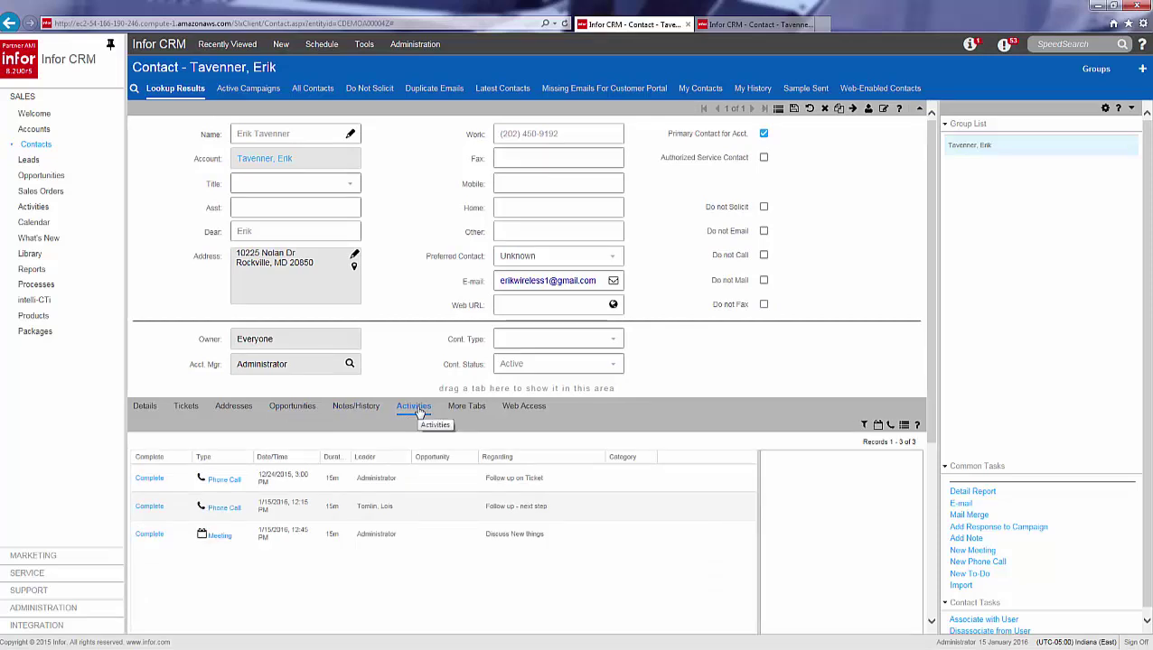